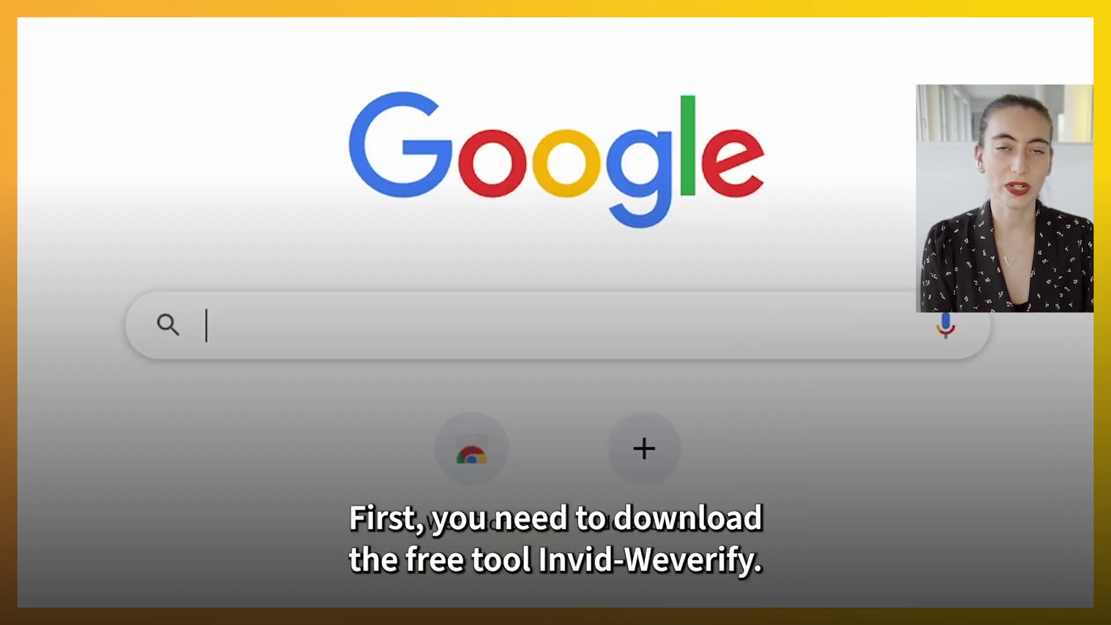
Search Google for 'InVid Weverify' and follow the InVID Verification Plugin page to its Chrome Web Store listing
text(InVid Weverify)
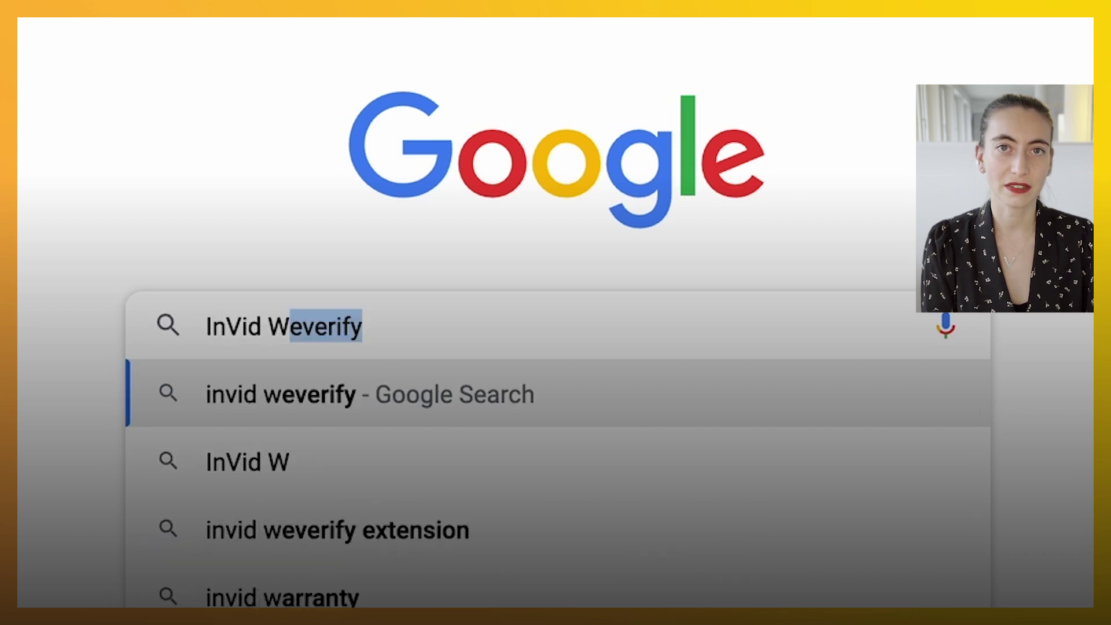
key(Return)
click(280, 270)
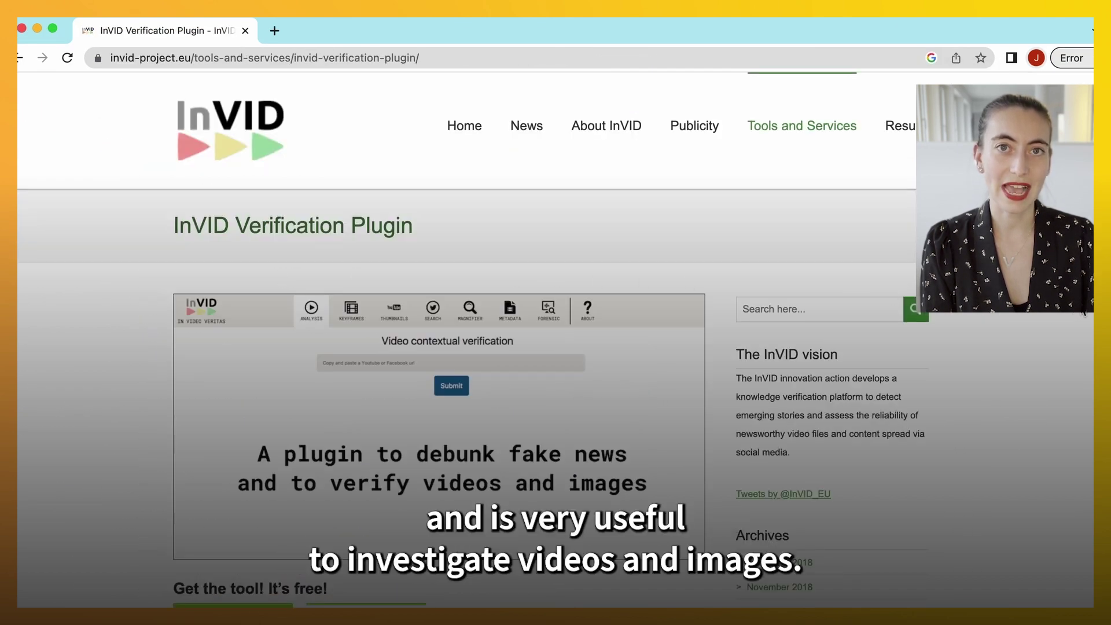
scroll(738, 285, down, 6)
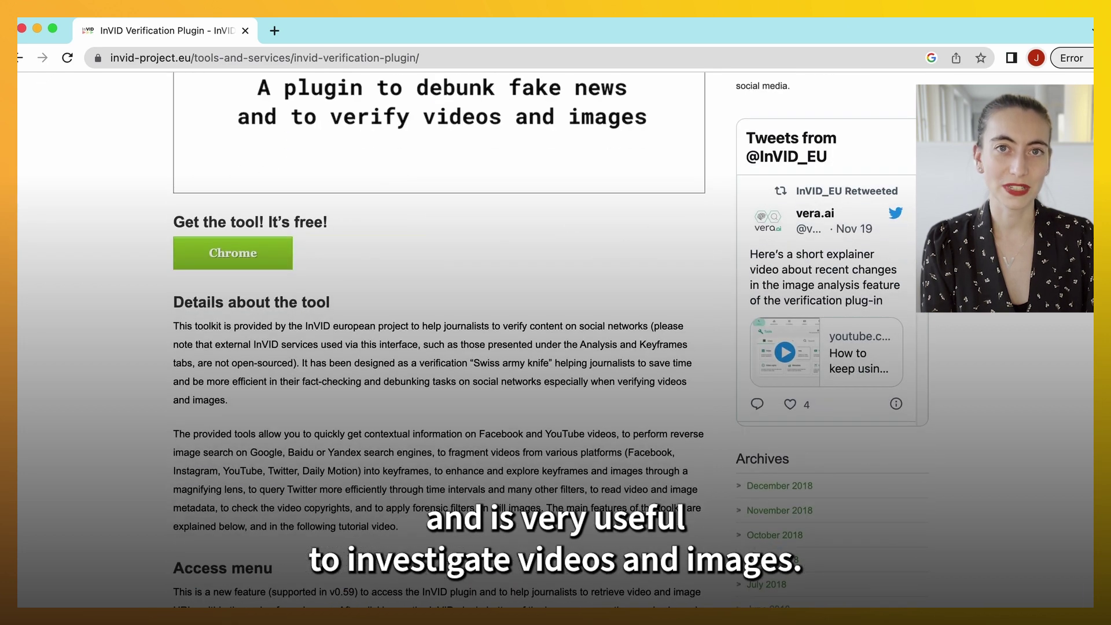
click(230, 257)
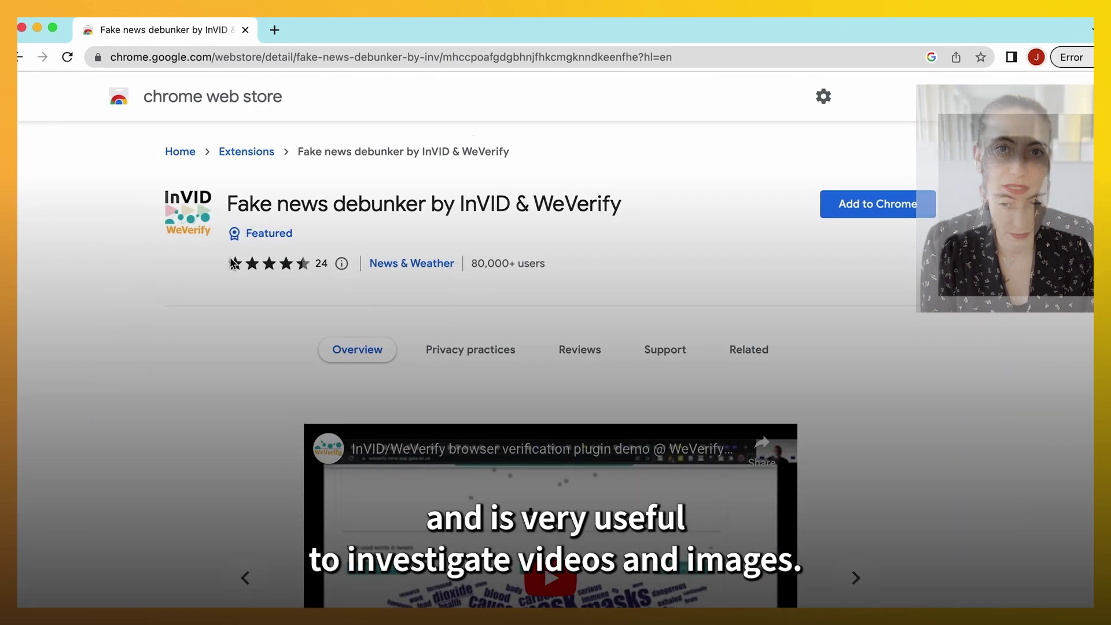
Add the Fake news debunker by InVID & WeVerify extension, pin it to the toolbar and launch it
click(911, 207)
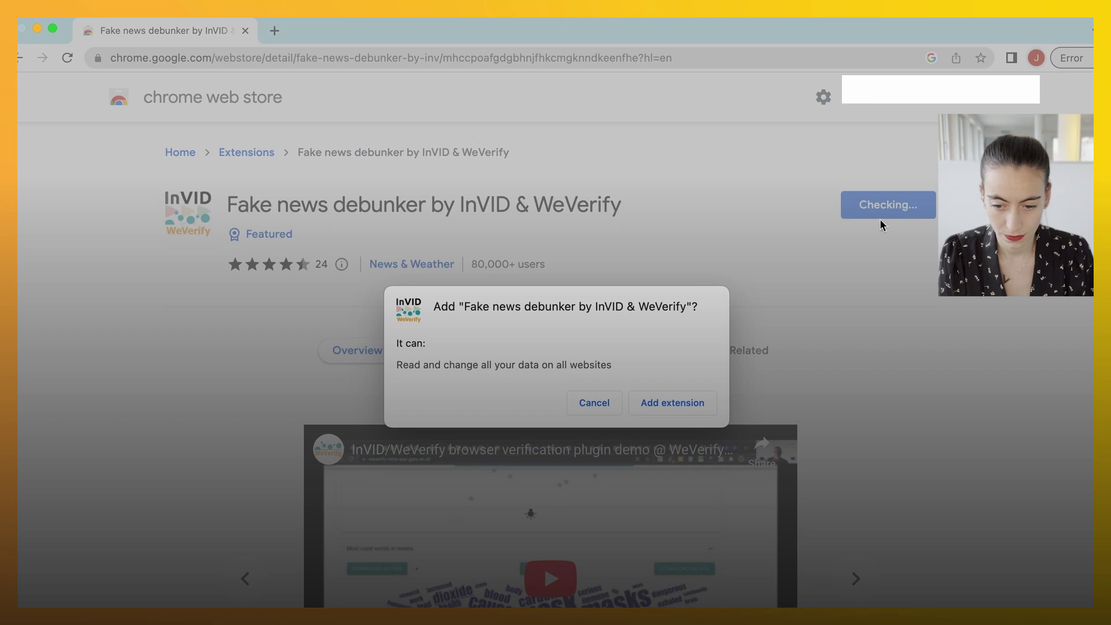
click(682, 401)
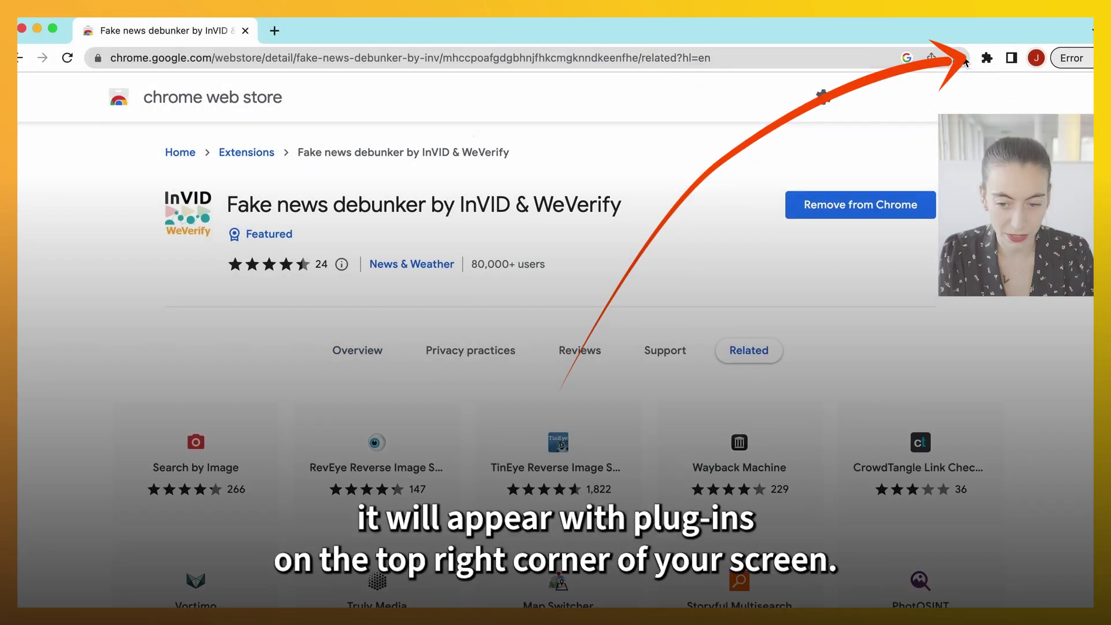
click(986, 58)
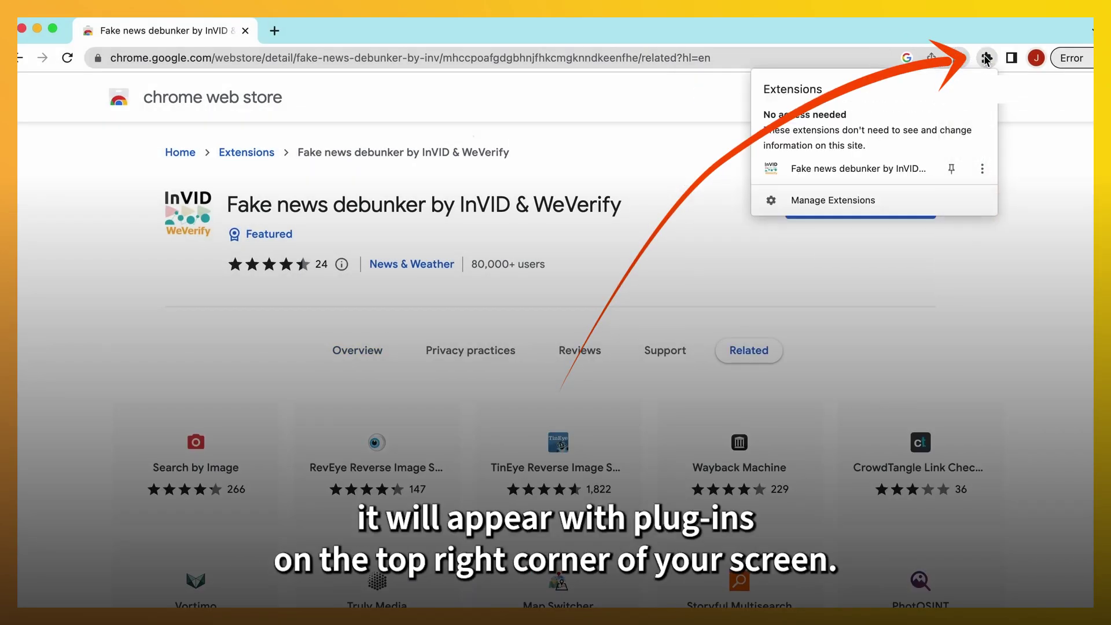
click(952, 170)
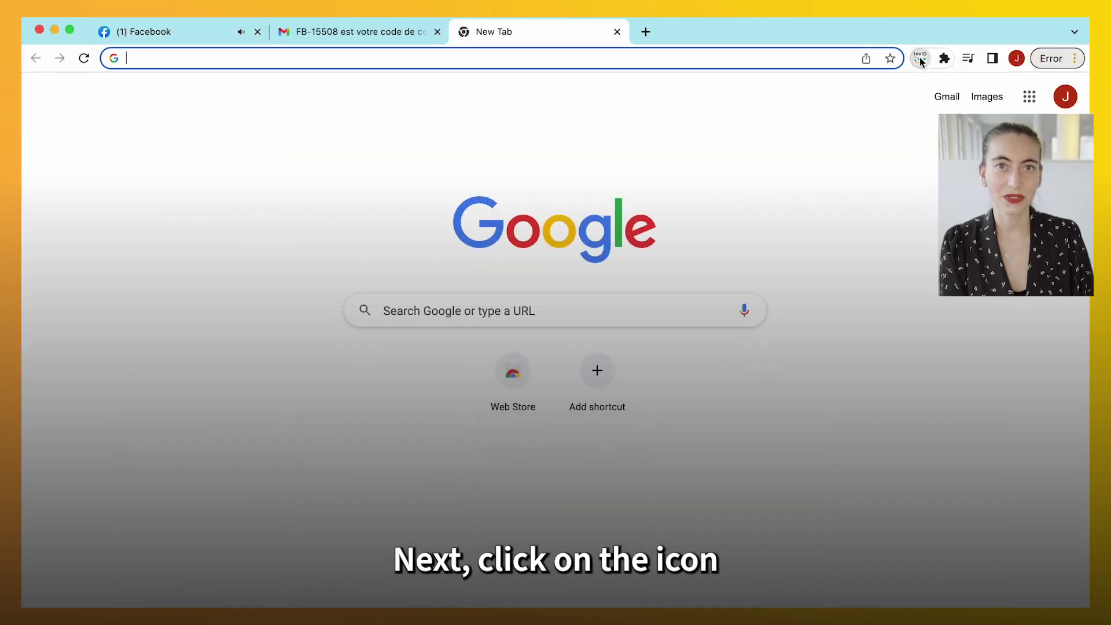
click(920, 58)
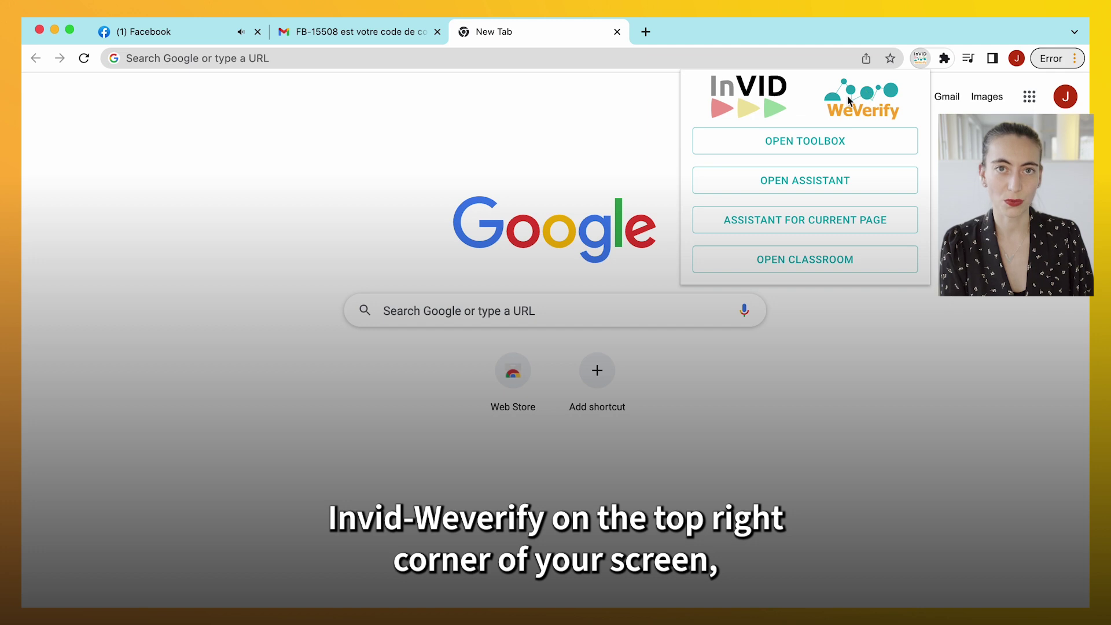
Open the Keyframes tool from the InVID toolbox and paste in the Facebook video's URL
click(814, 141)
click(716, 347)
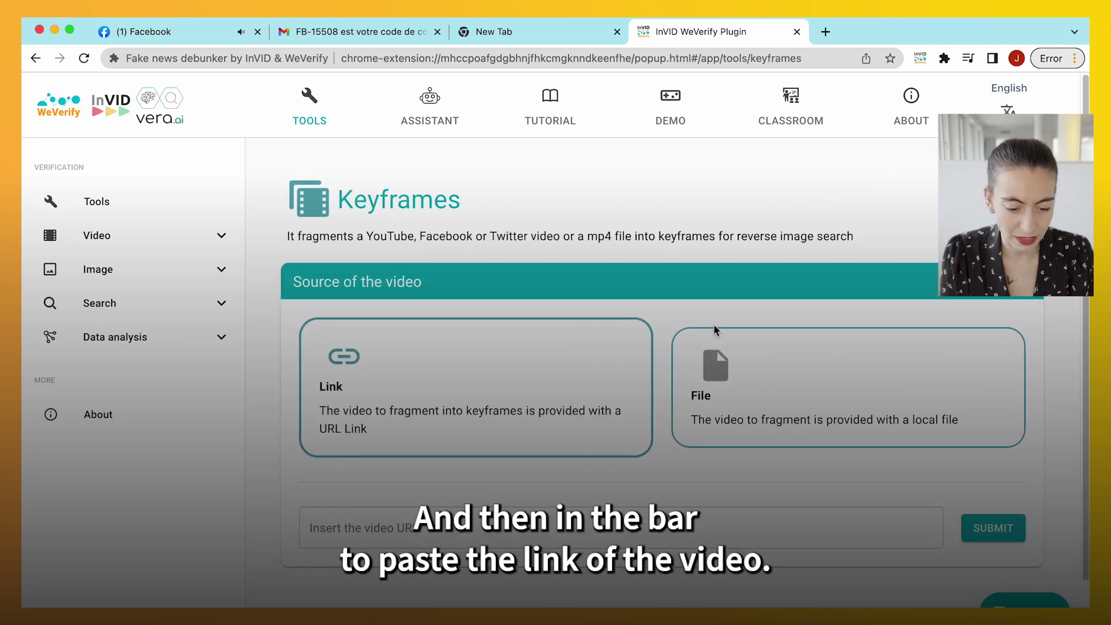
click(166, 32)
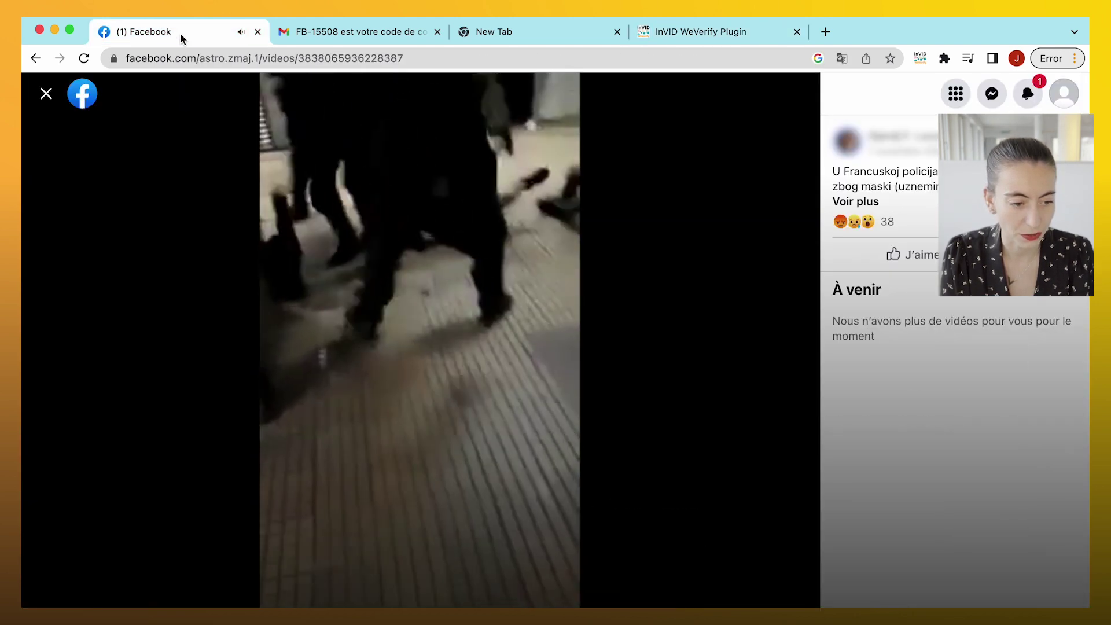
click(205, 56)
key(ctrl+c)
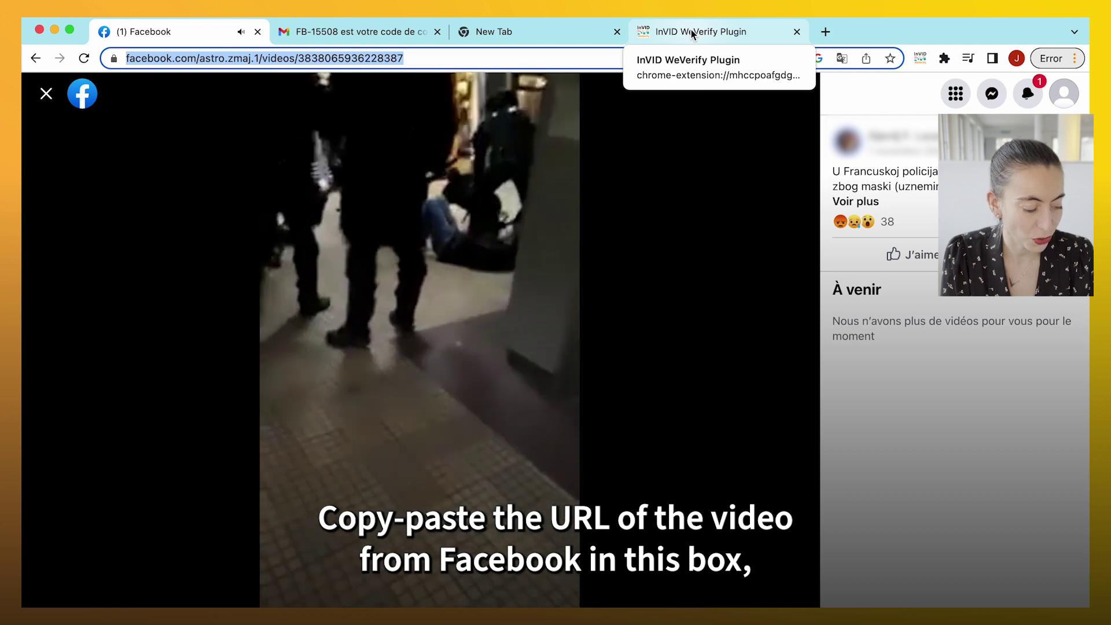
click(691, 29)
click(435, 504)
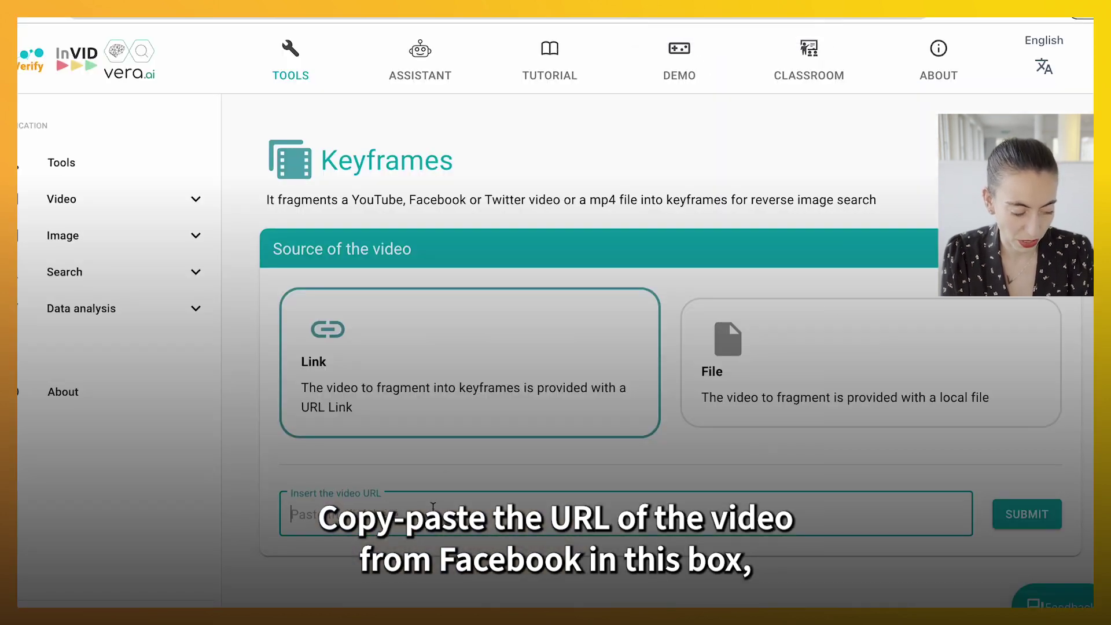
key(ctrl+v)
Submit the Facebook video URL for keyframe extraction and scroll down to the keyframe grid
click(1026, 513)
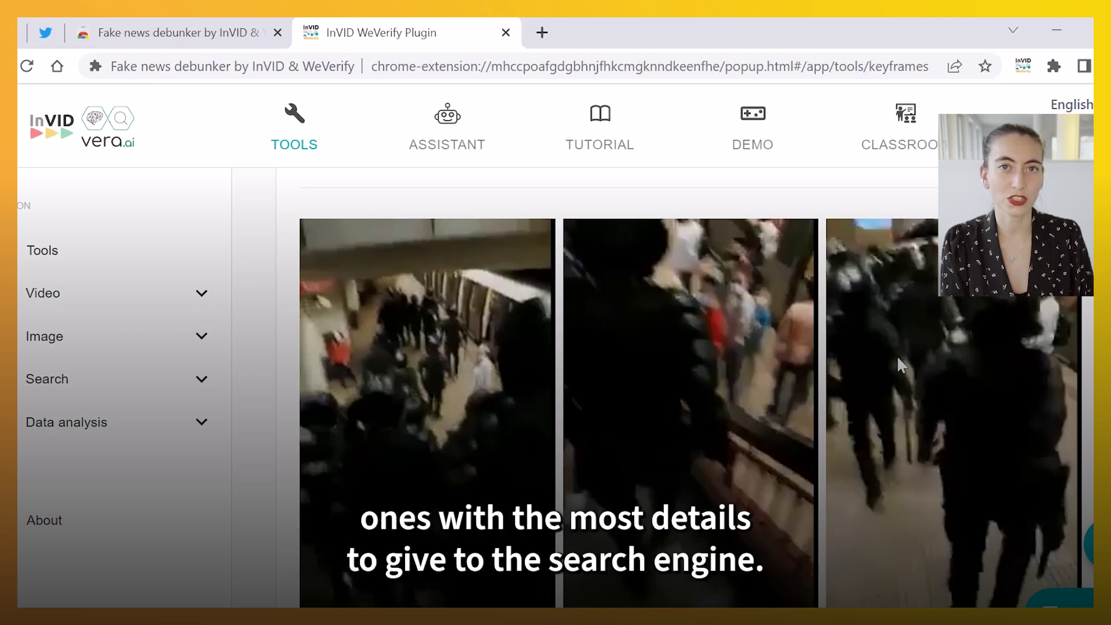
scroll(897, 356, down, 1)
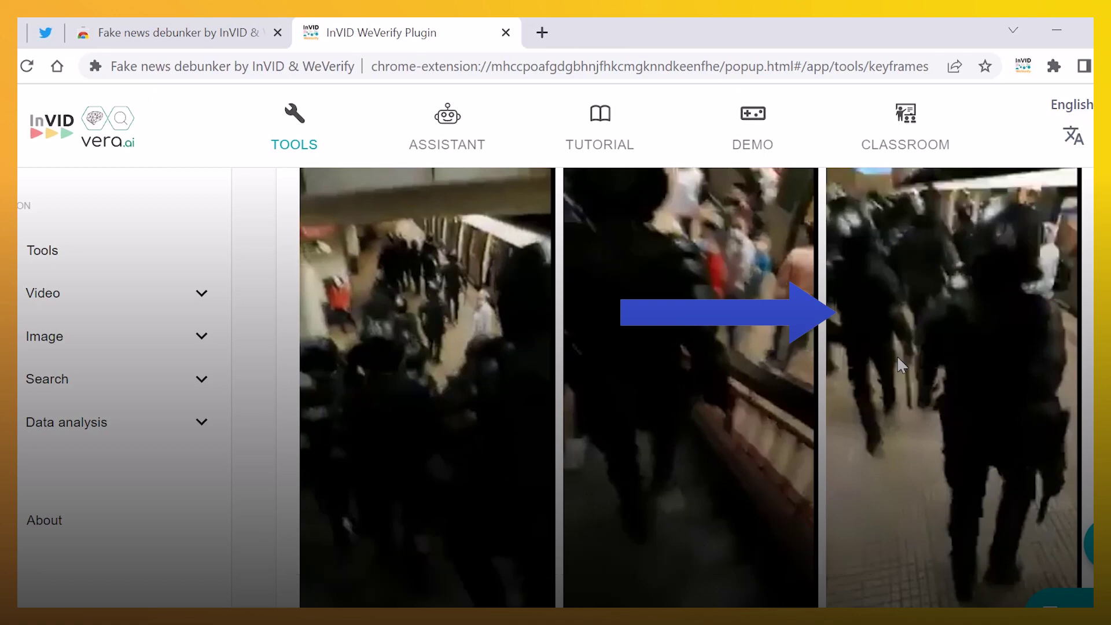
Reverse-search the third keyframe on Google and scroll to the visually similar images
right_click(896, 355)
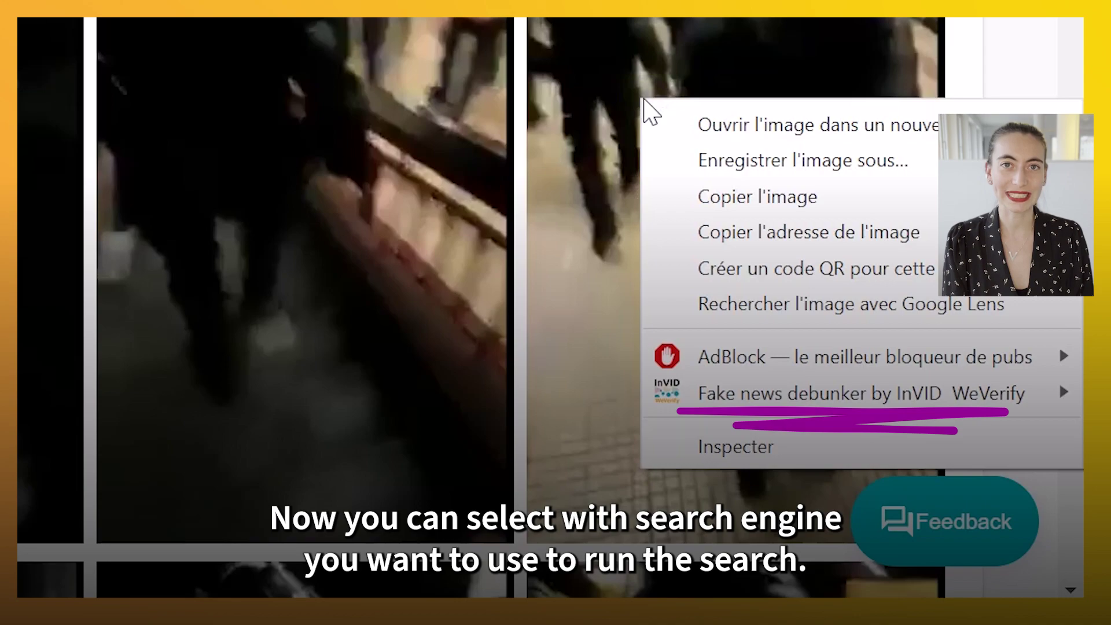
mouse_move(719, 393)
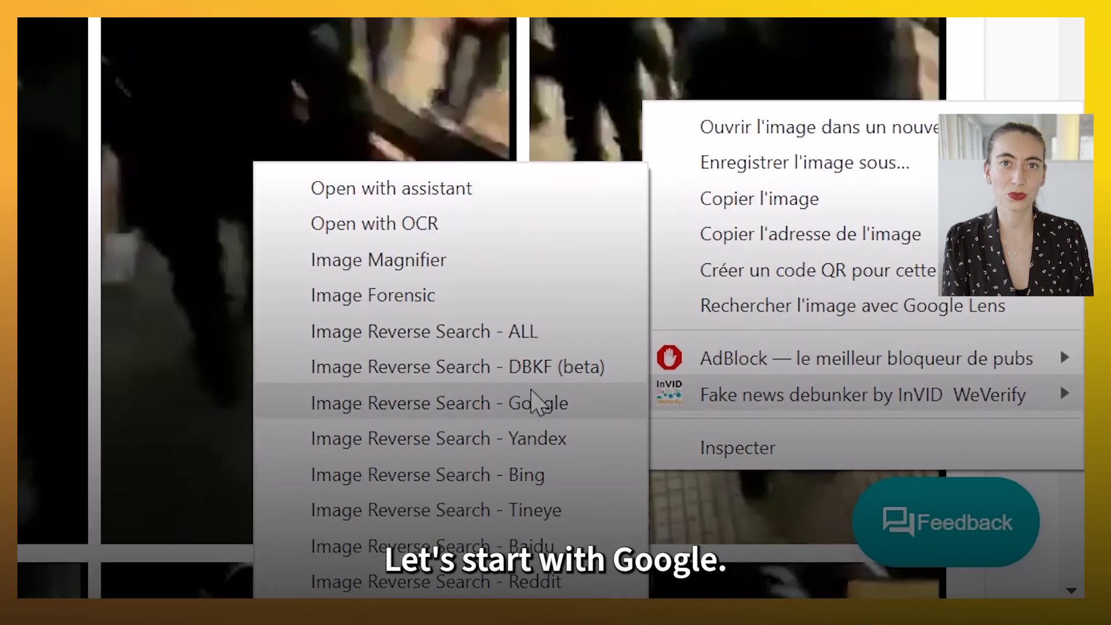
click(527, 401)
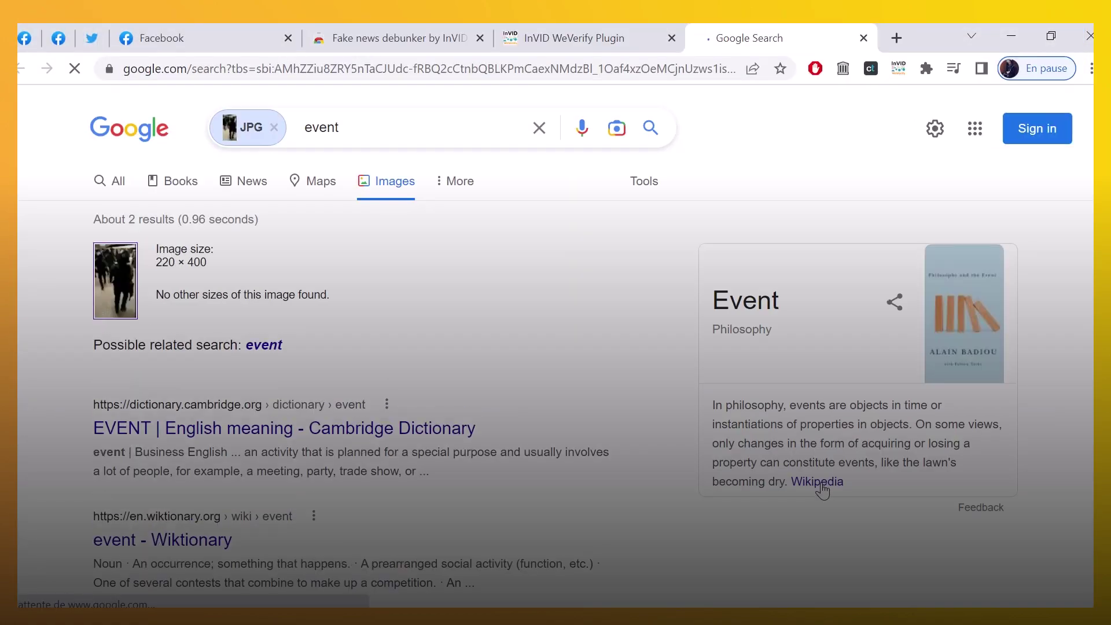
scroll(609, 373, down, 3)
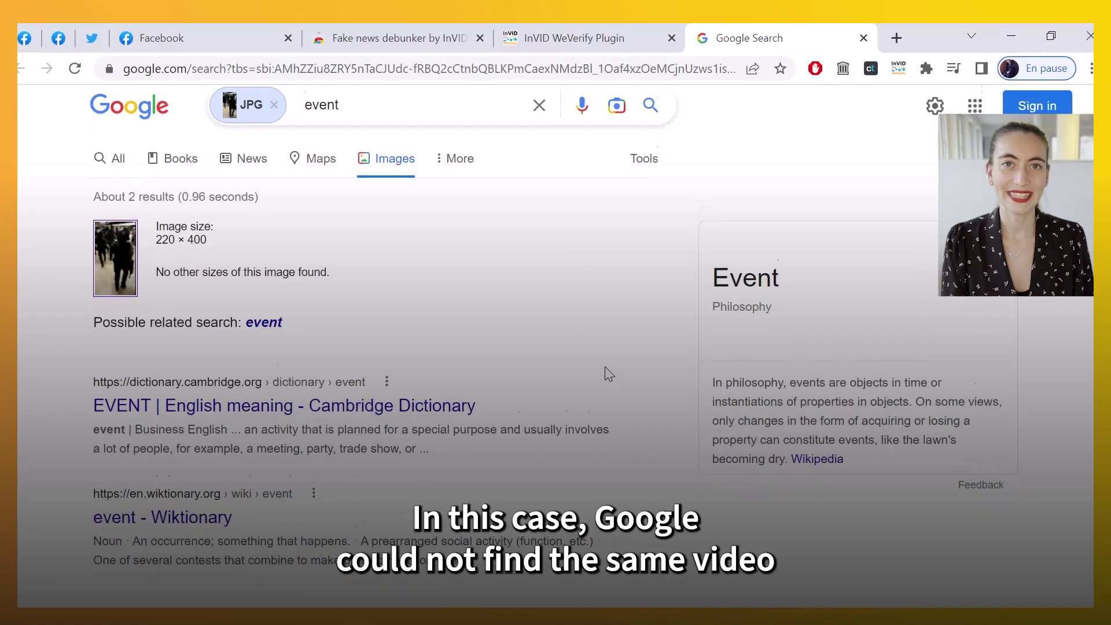
scroll(687, 457, down, 5)
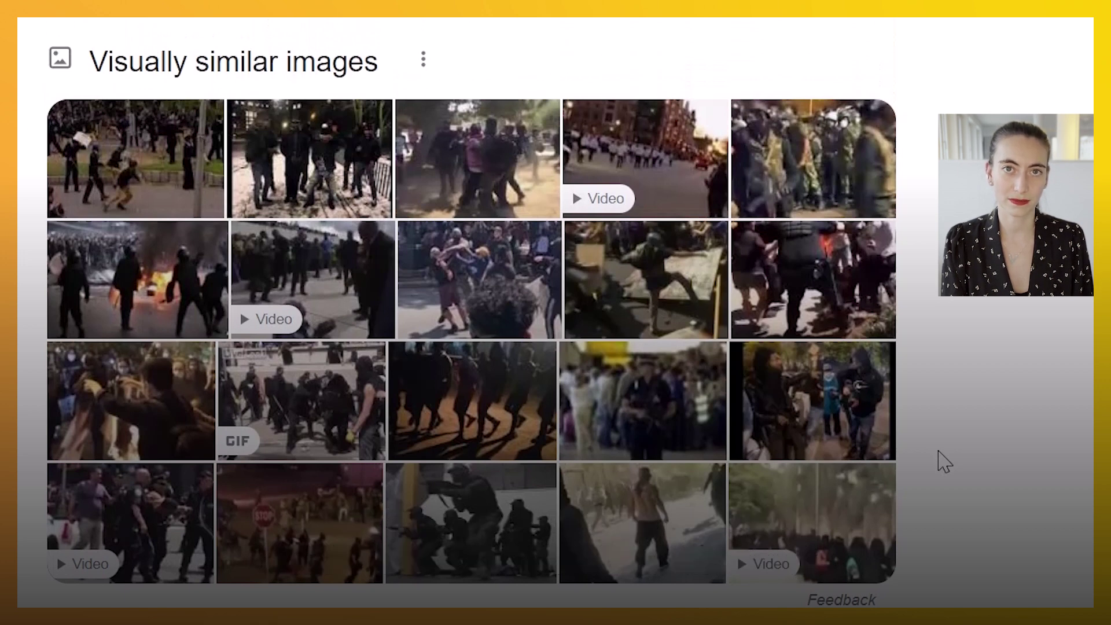
Reverse-search a metro keyframe with Yandex and open the haber7 'Dinamo Bükreş...' result
click(376, 37)
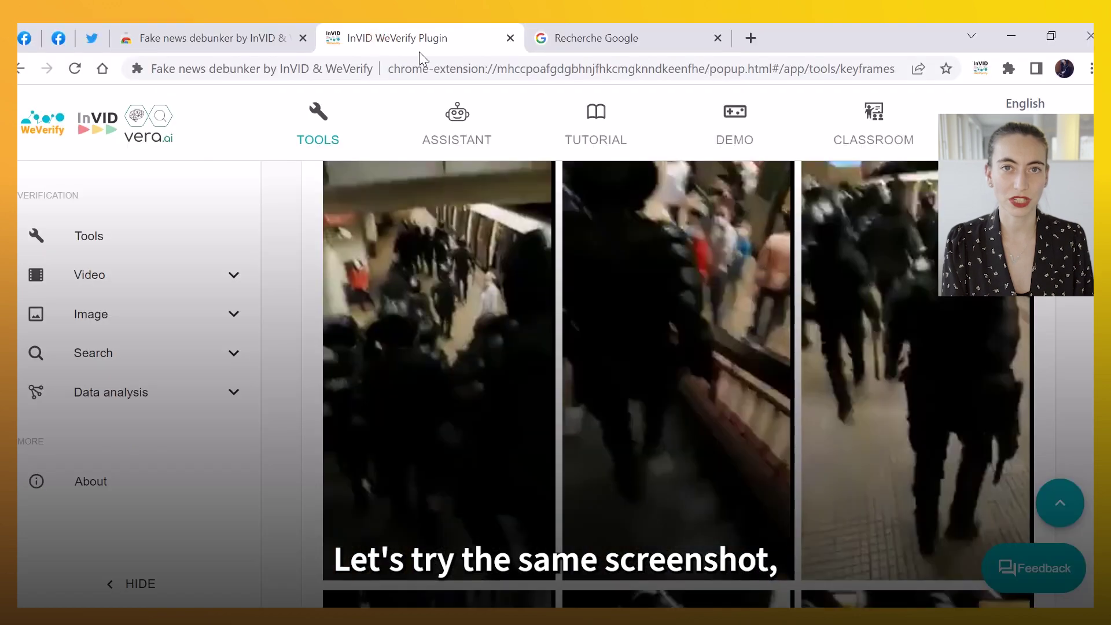
right_click(867, 284)
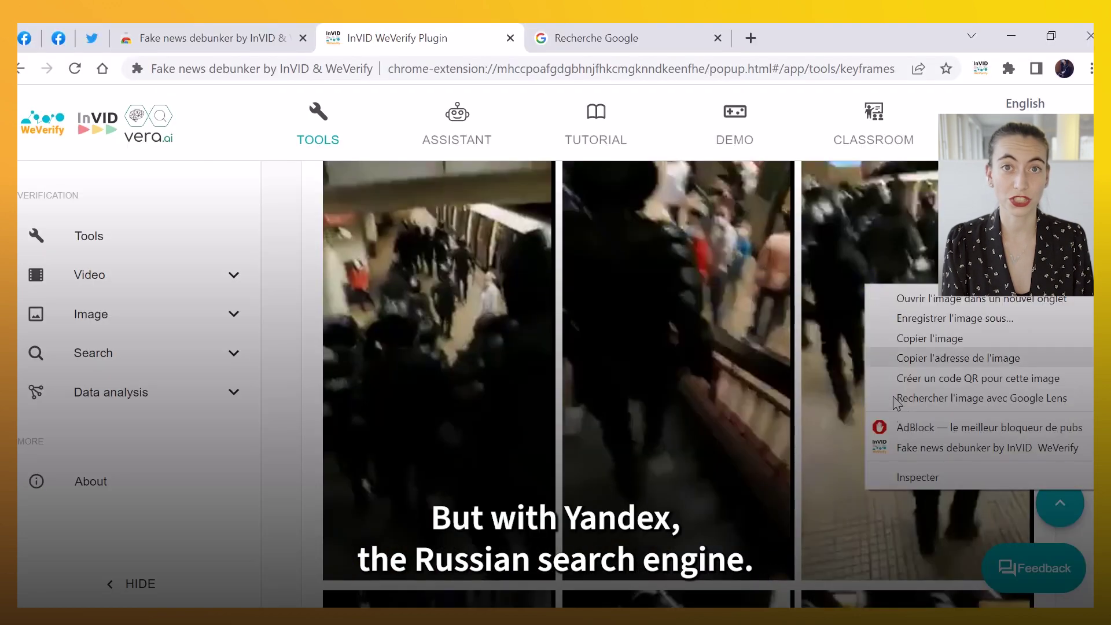
mouse_move(893, 450)
click(750, 518)
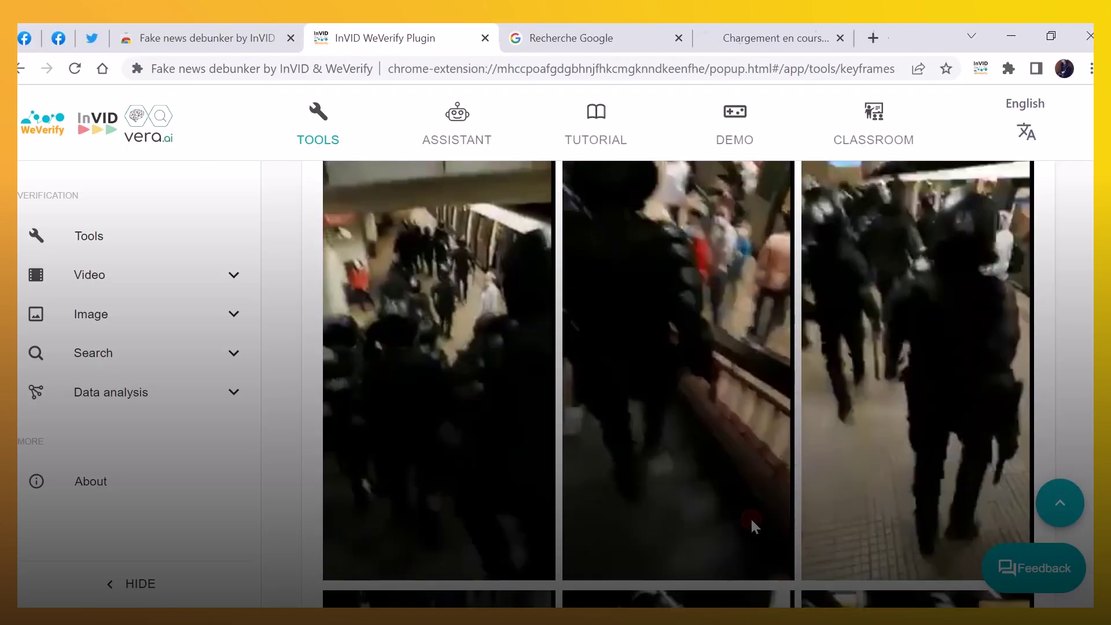
click(730, 41)
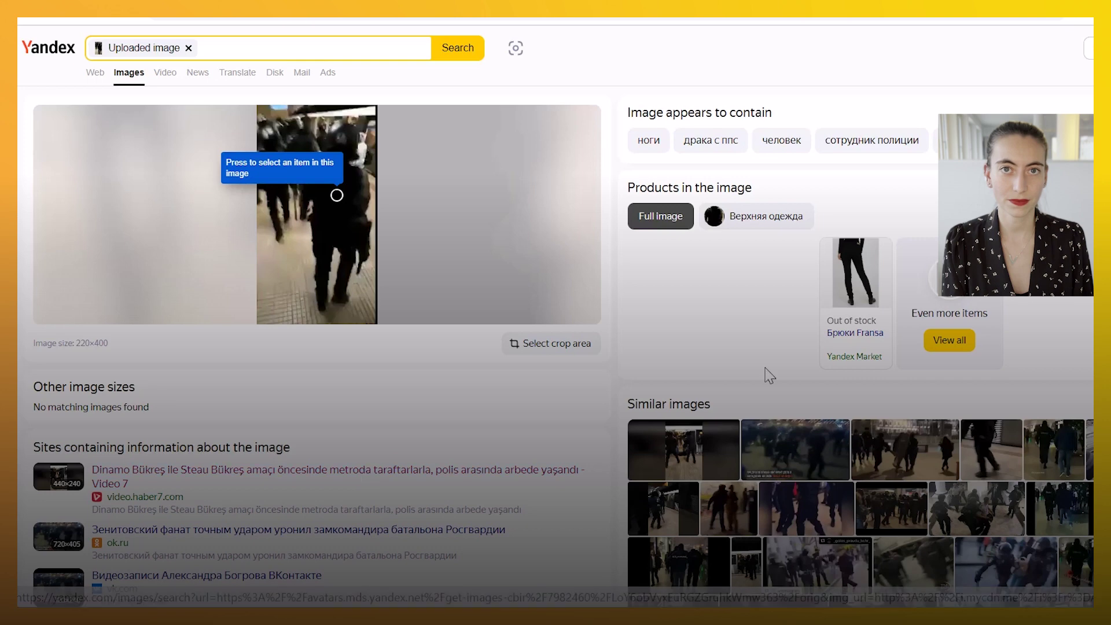
scroll(767, 373, down, 2)
click(434, 349)
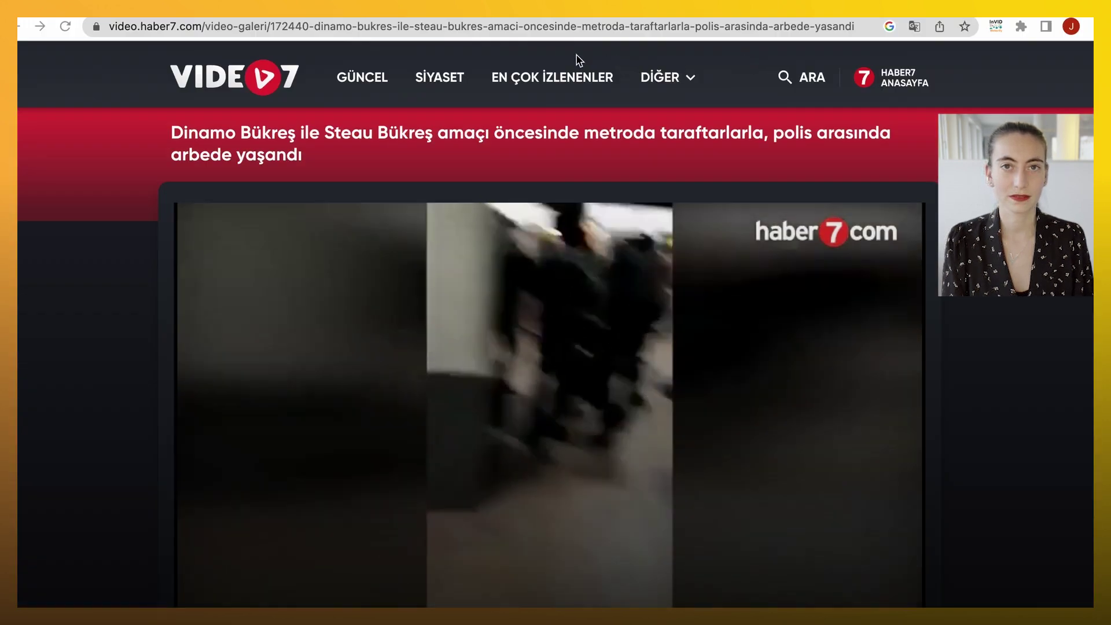
Translate the haber7.com page into English and scroll down to the 02.10.2020 video
right_click(517, 164)
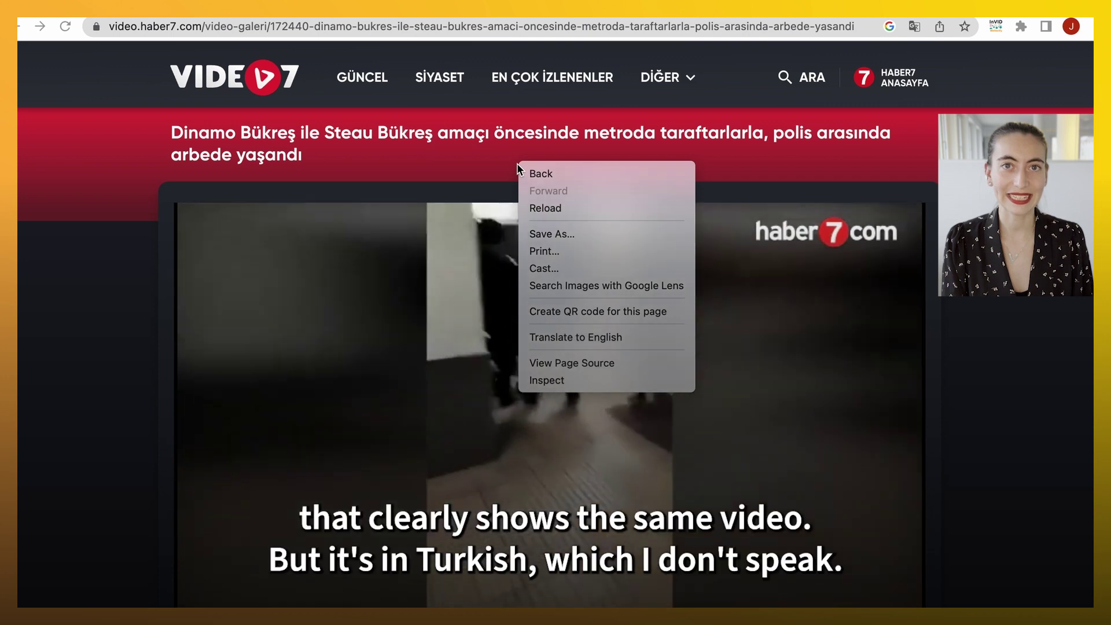
click(571, 334)
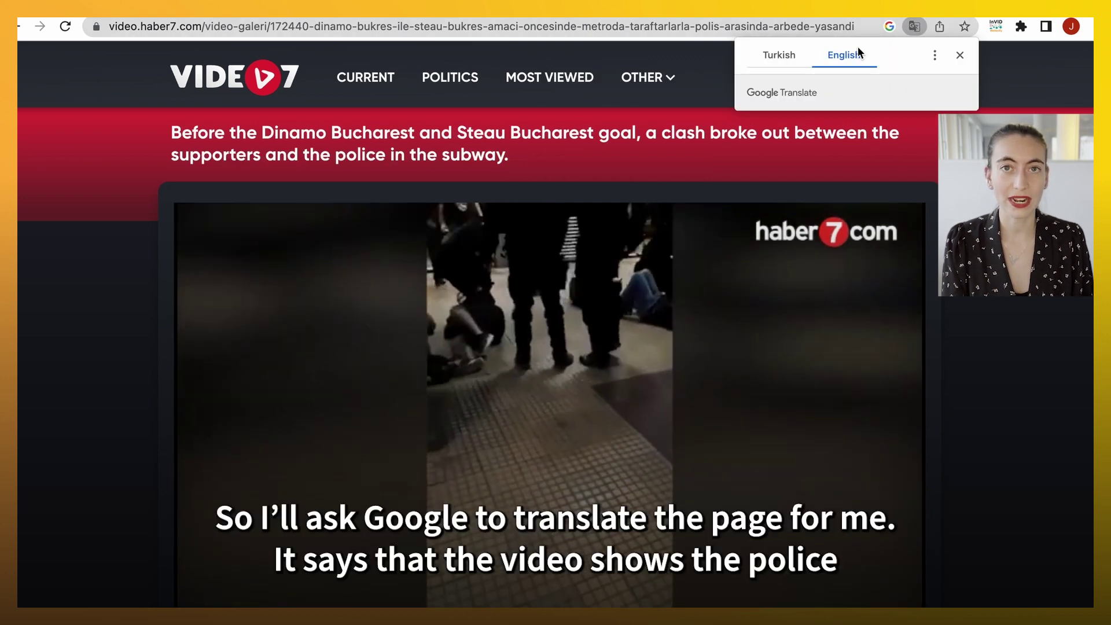
click(958, 55)
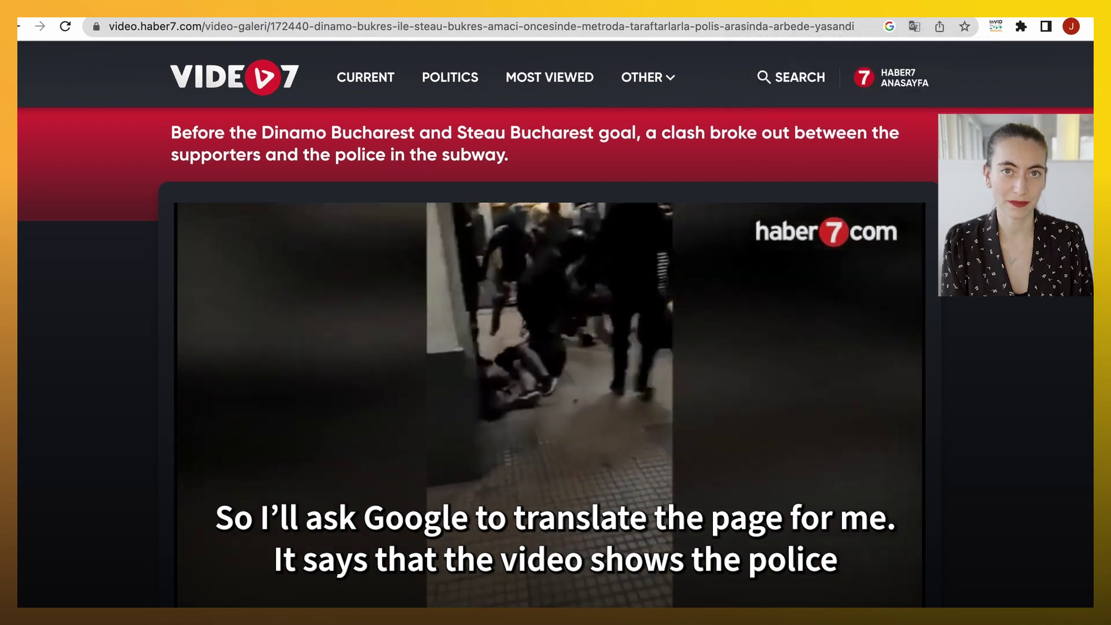
scroll(555, 324, down, 3)
scroll(549, 318, down, 3)
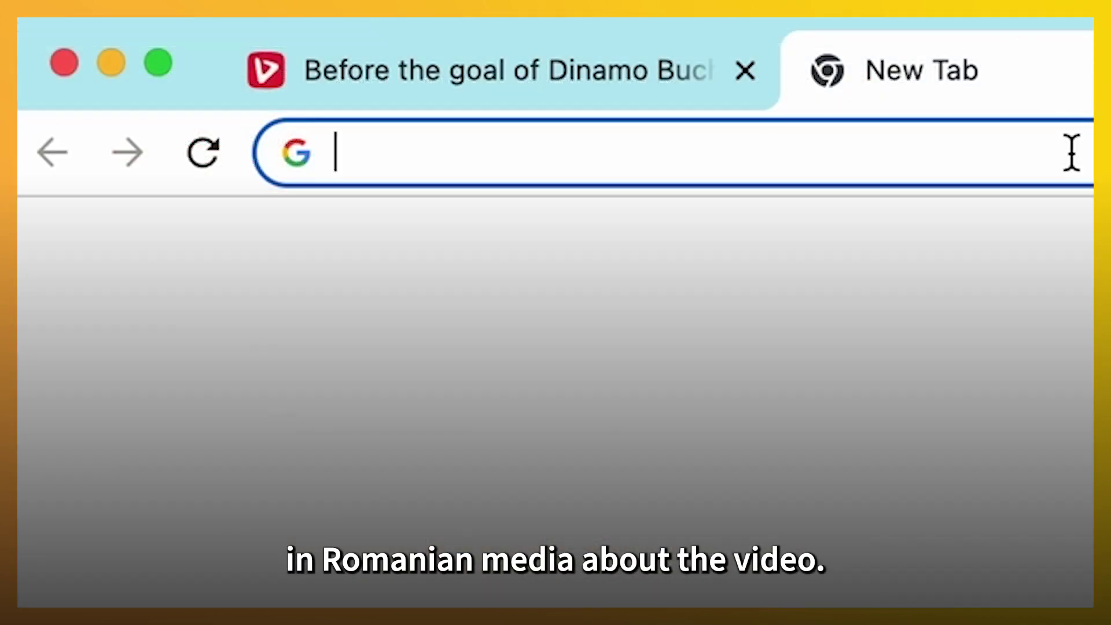
Open Google Translate set to translate from English into Romanian
text(google translate)
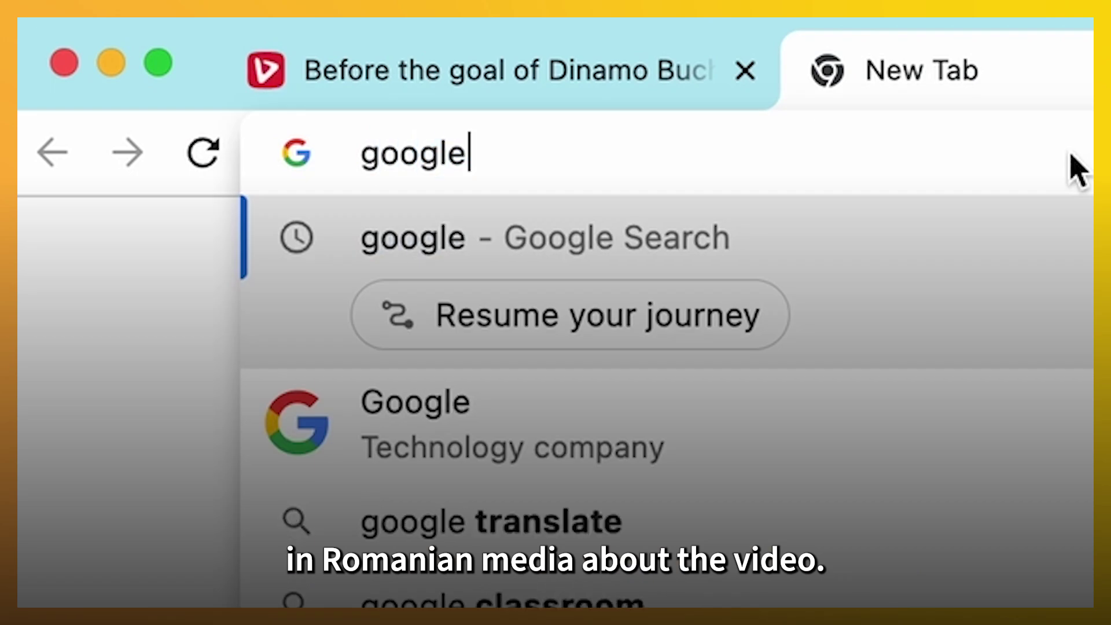
key(Return)
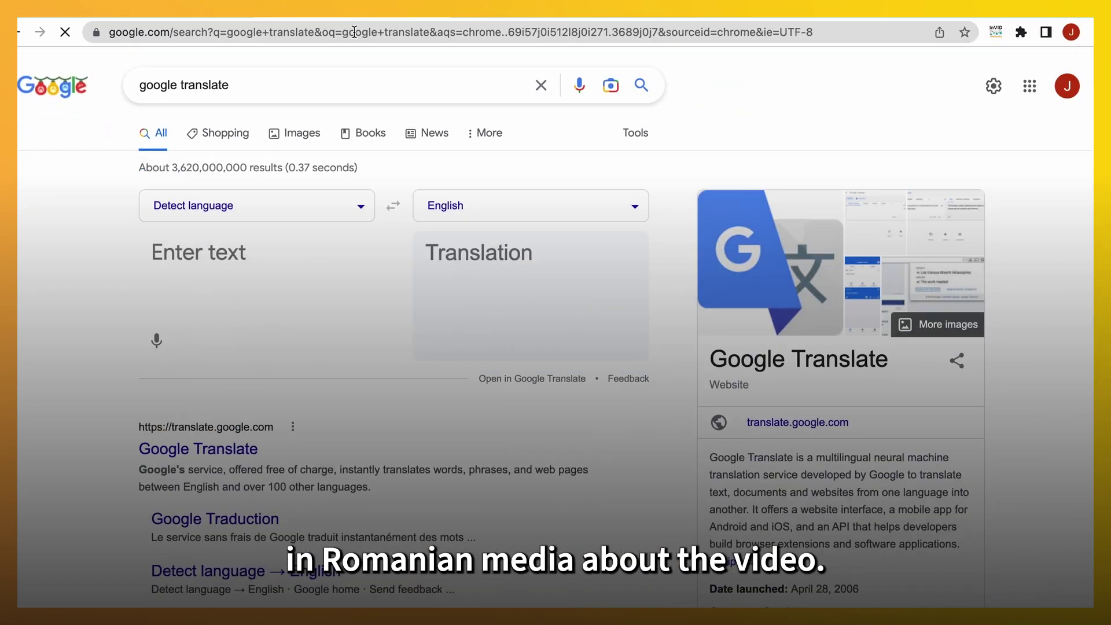
click(354, 203)
scroll(261, 304, down, 5)
scroll(261, 303, down, 5)
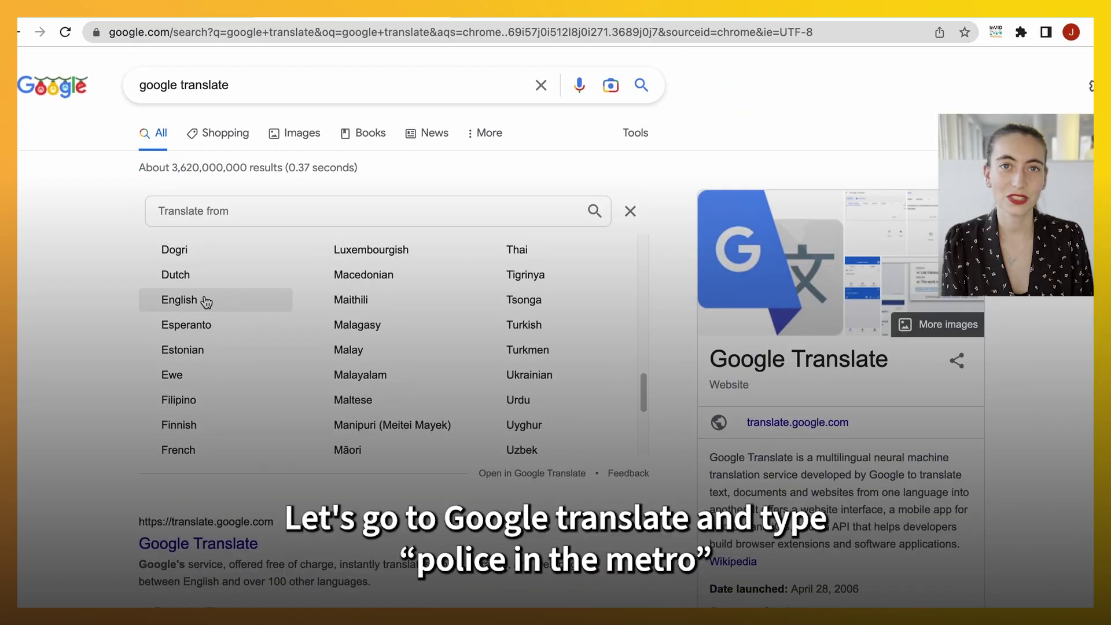
click(208, 300)
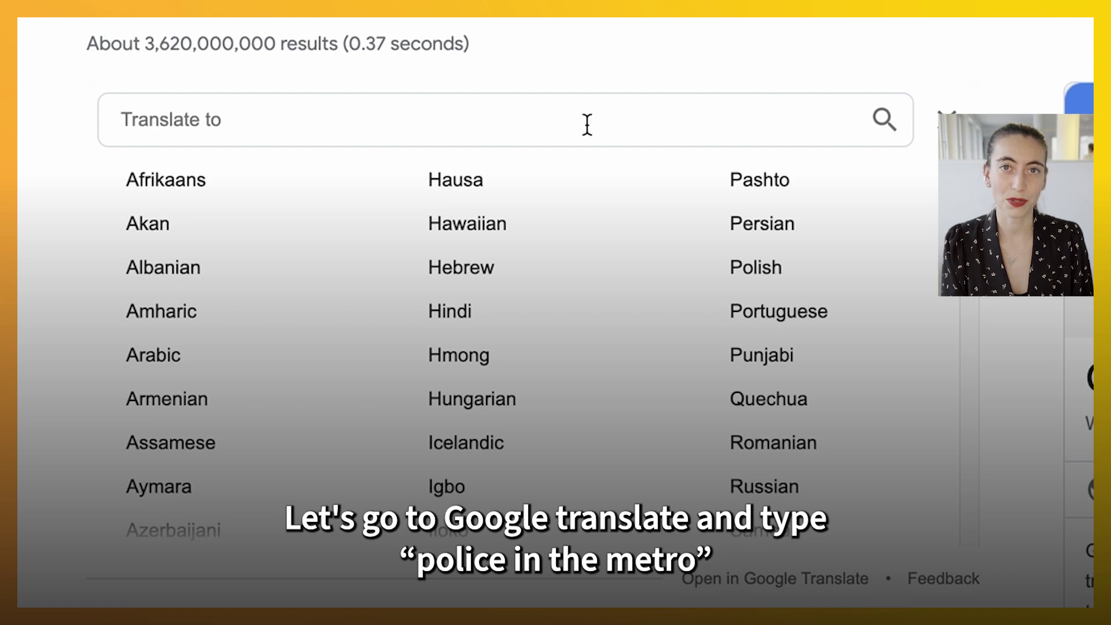
text(rom)
key(Return)
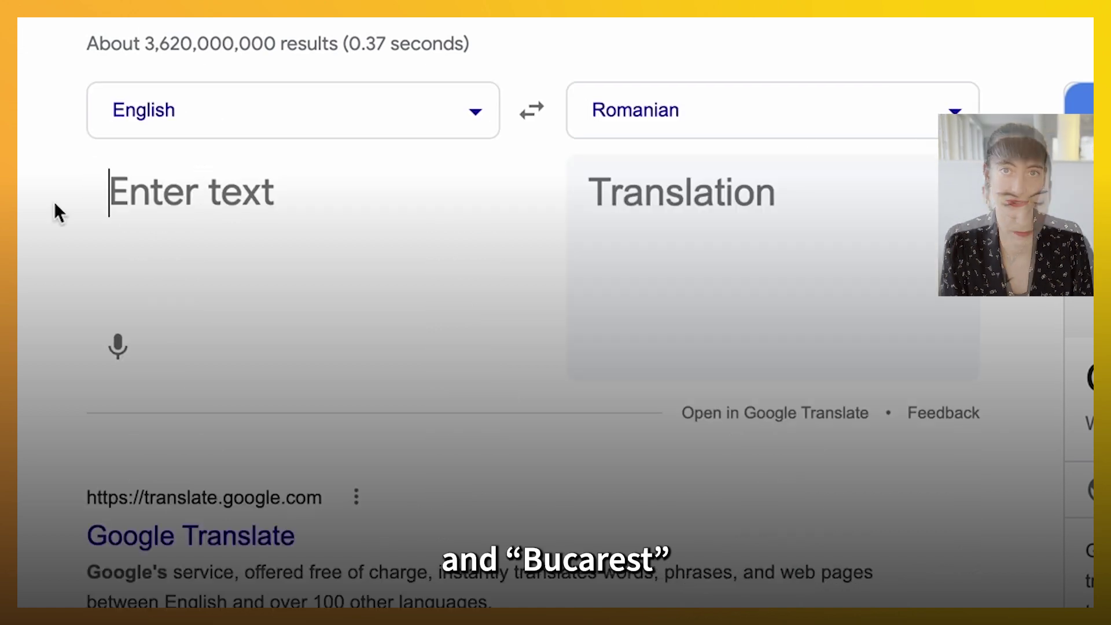
Translate 'police in the metro Bucarest' and copy the result 'politie in metrou Bucuresti'
text(police)
text(tro )
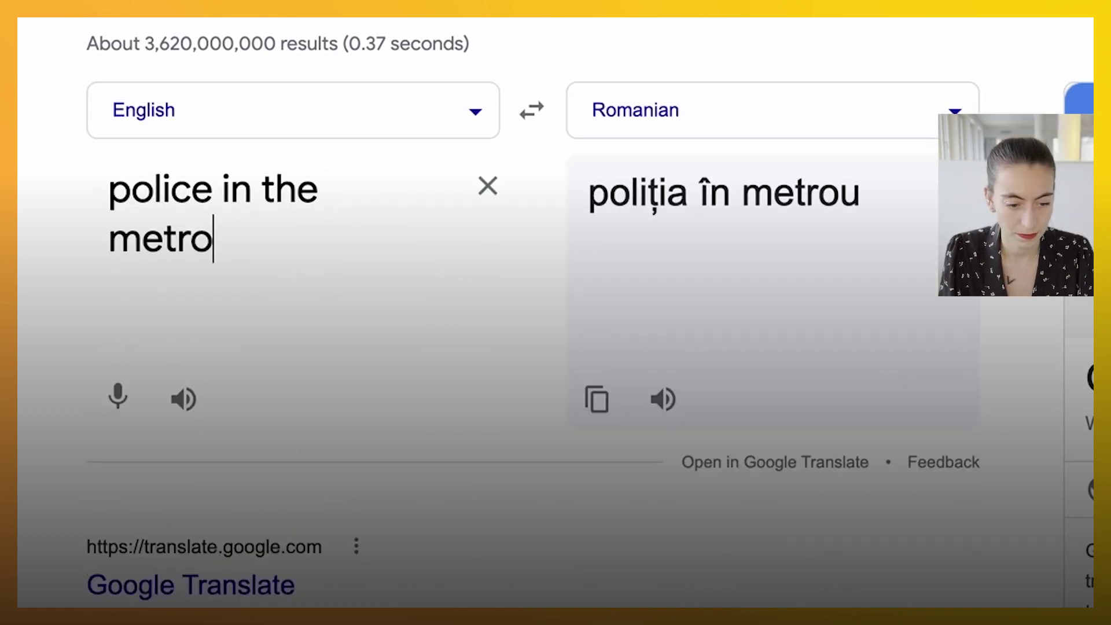
text(Bucarest)
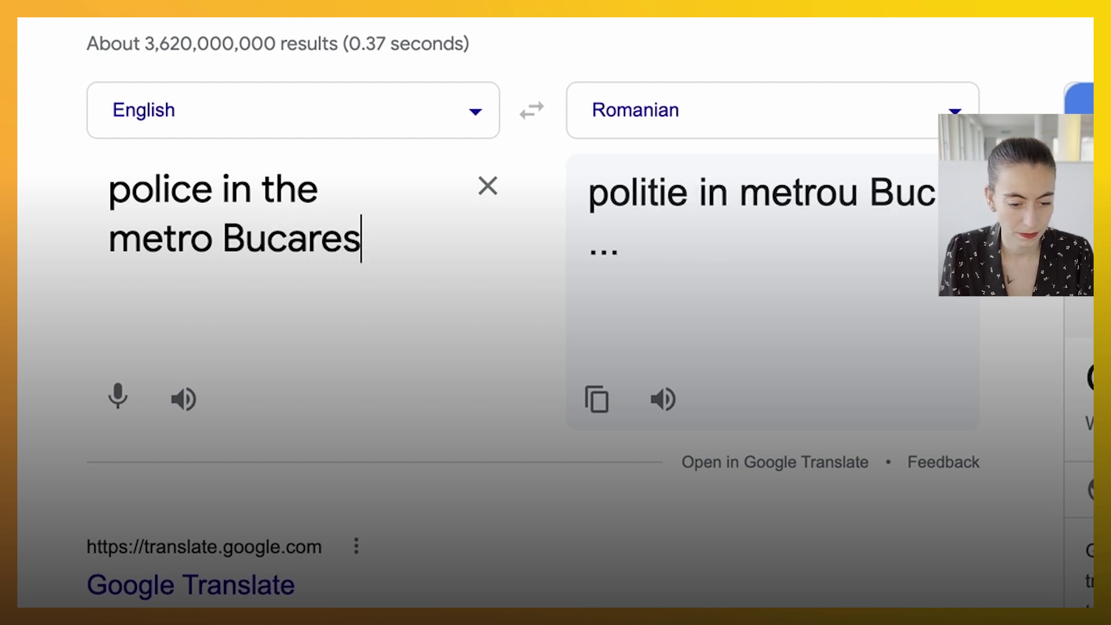
drag(737, 232, 596, 197)
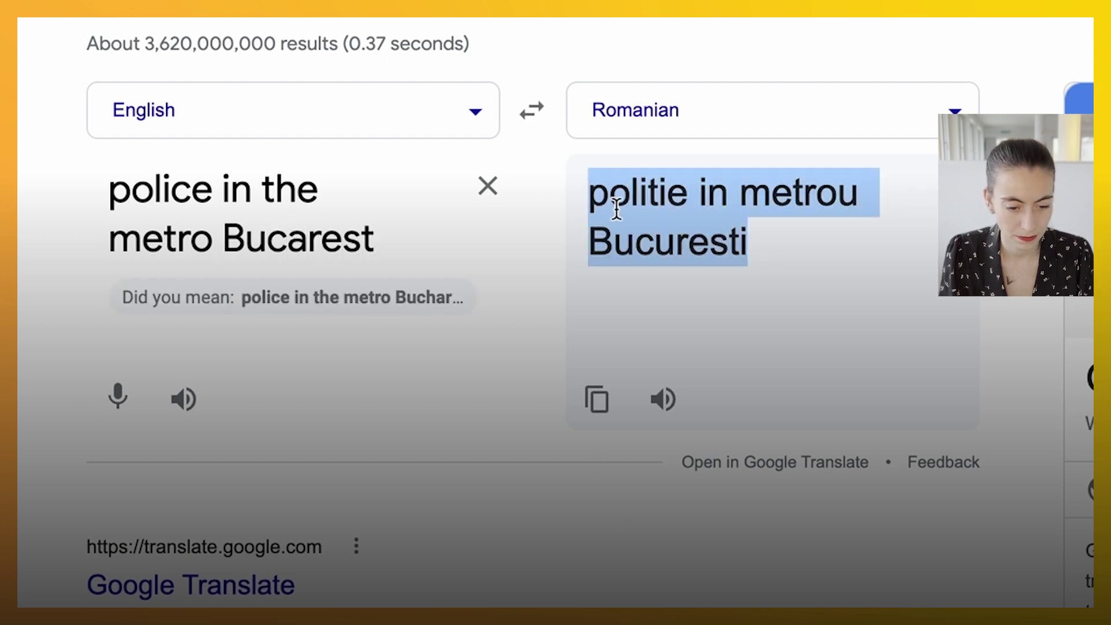
right_click(616, 210)
click(664, 272)
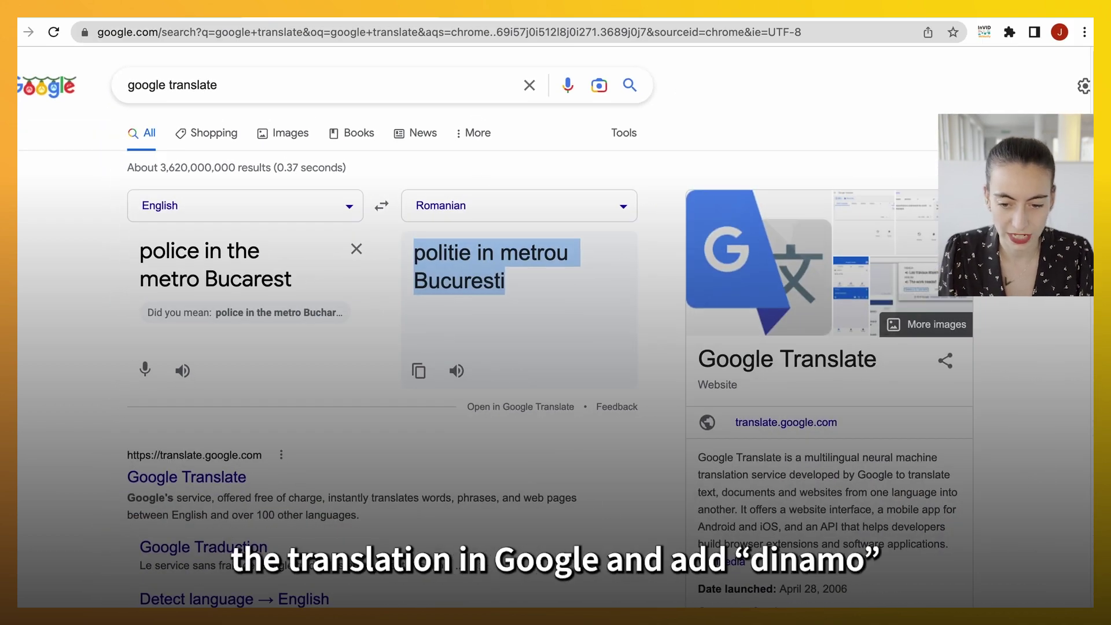
In a new tab, search Google for 'politie in metrou Bucuresti dinamo'
key(ctrl+t)
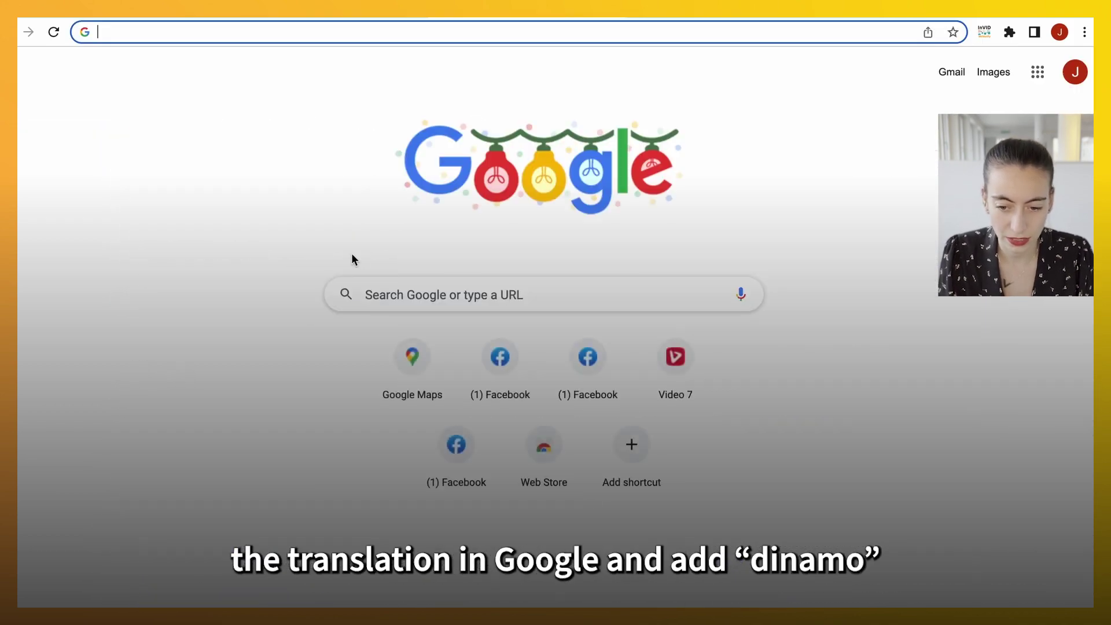
right_click(383, 296)
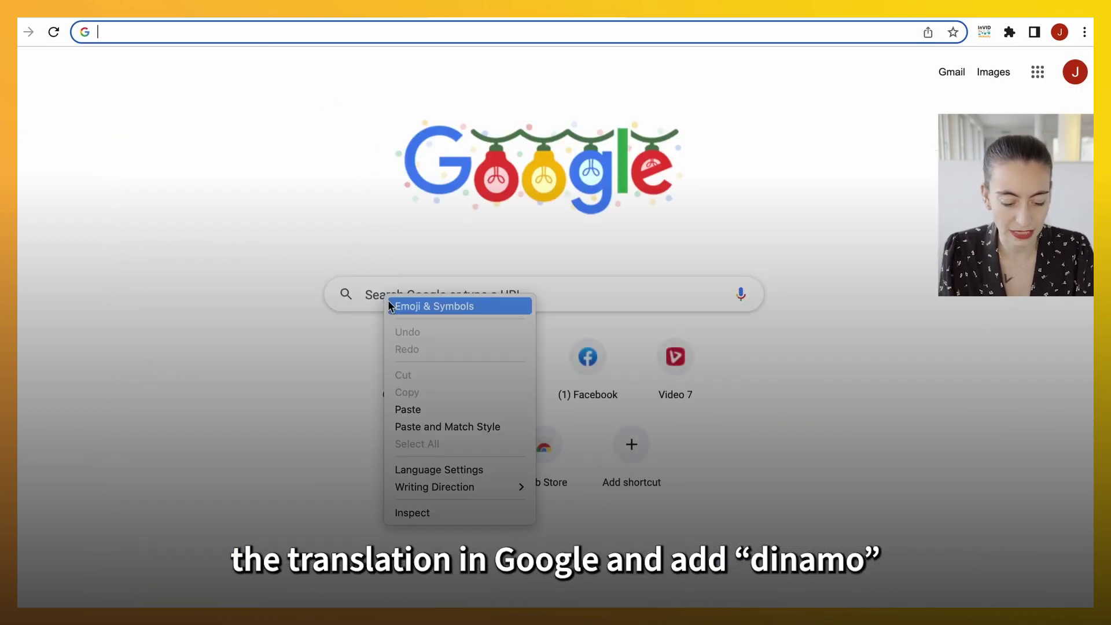
click(412, 408)
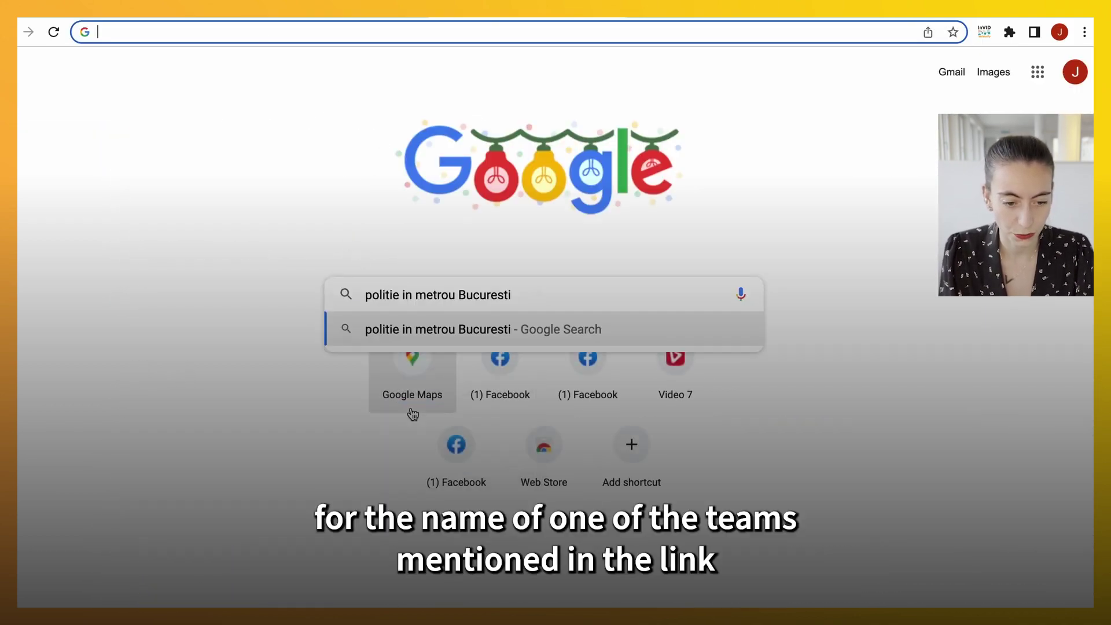
click(578, 291)
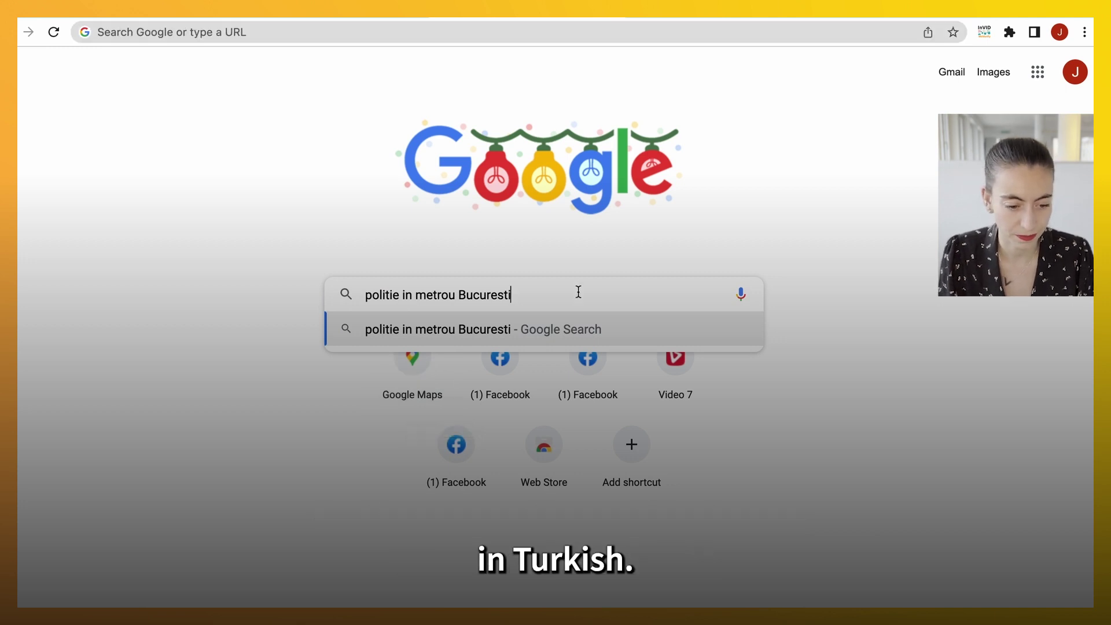
text(dinamo)
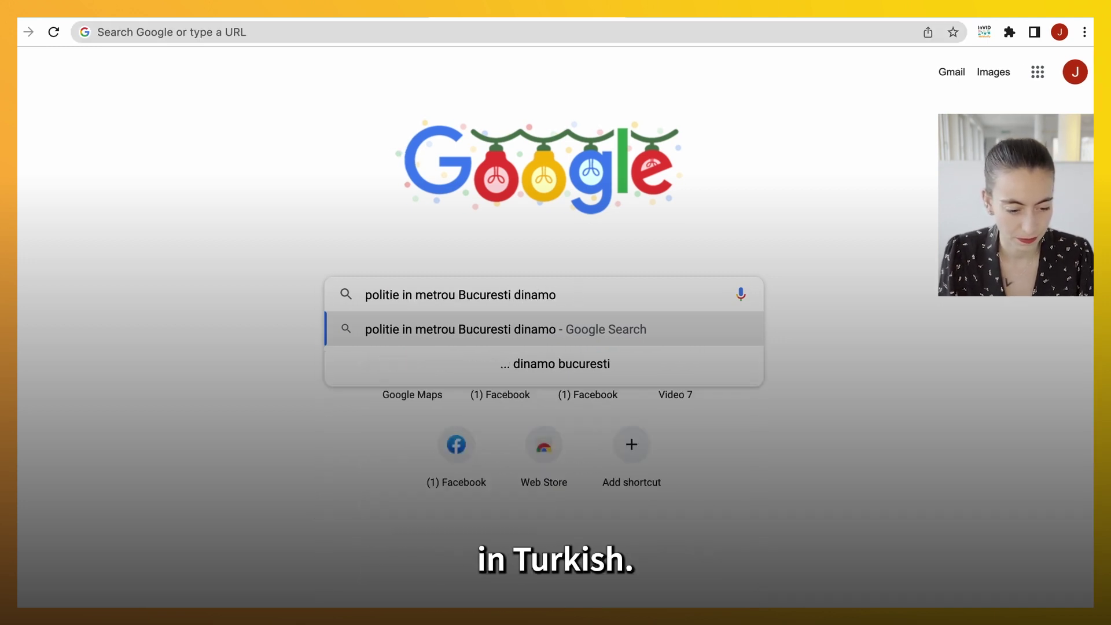
key(Return)
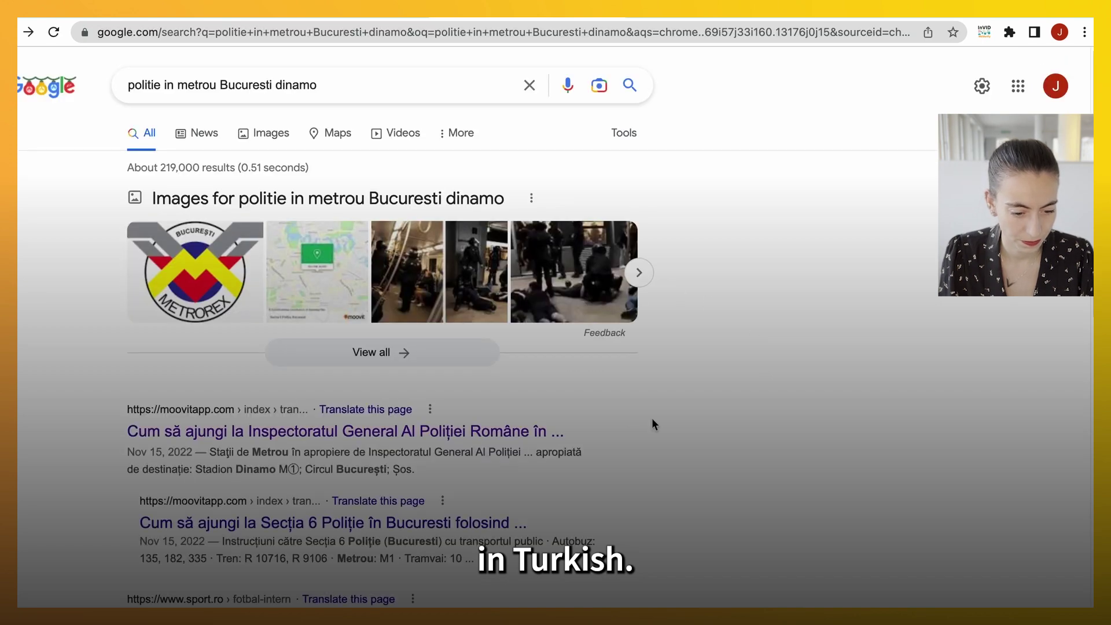
Go to page 2 of the results and open the Digisport article on the Jandarmeria
scroll(652, 417, down, 10)
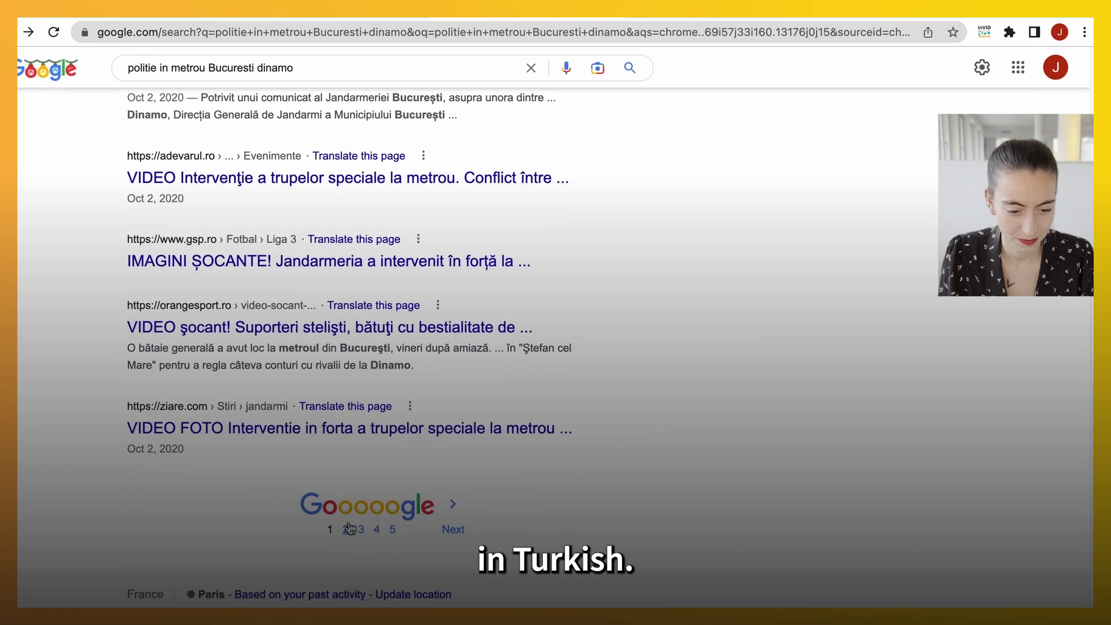
click(349, 527)
click(451, 222)
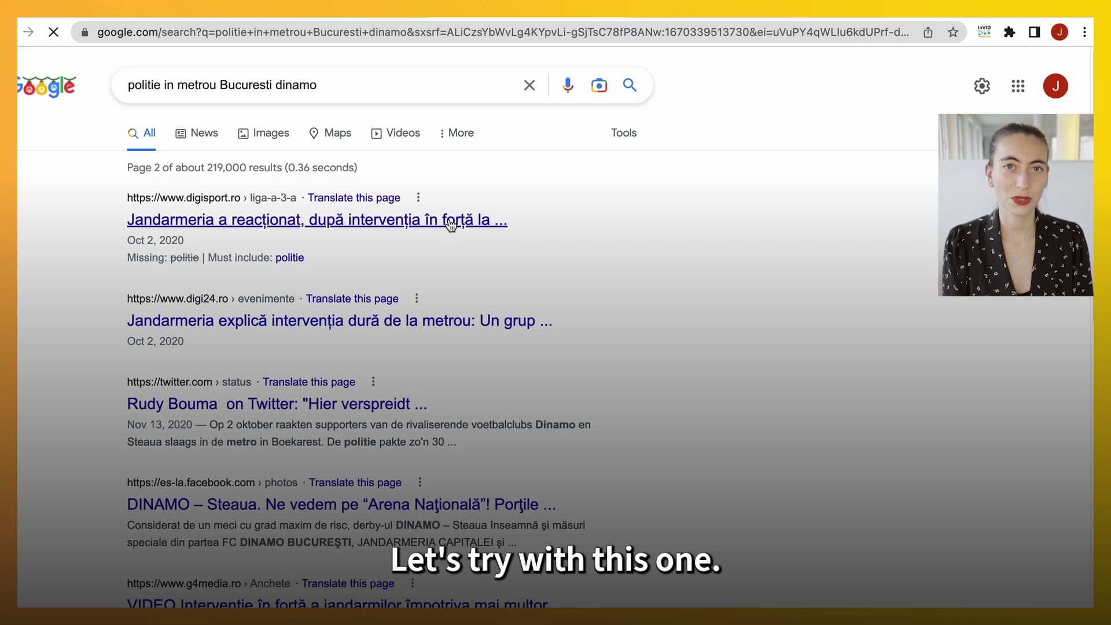
Translate the Digisport article from Romanian into English
right_click(498, 358)
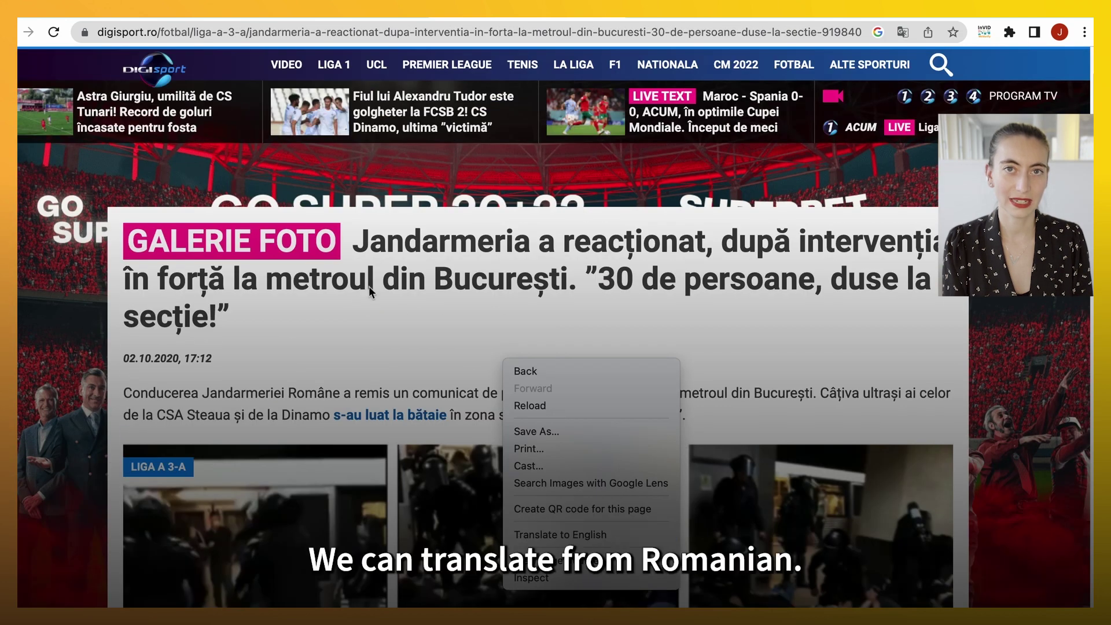
right_click(359, 299)
click(404, 472)
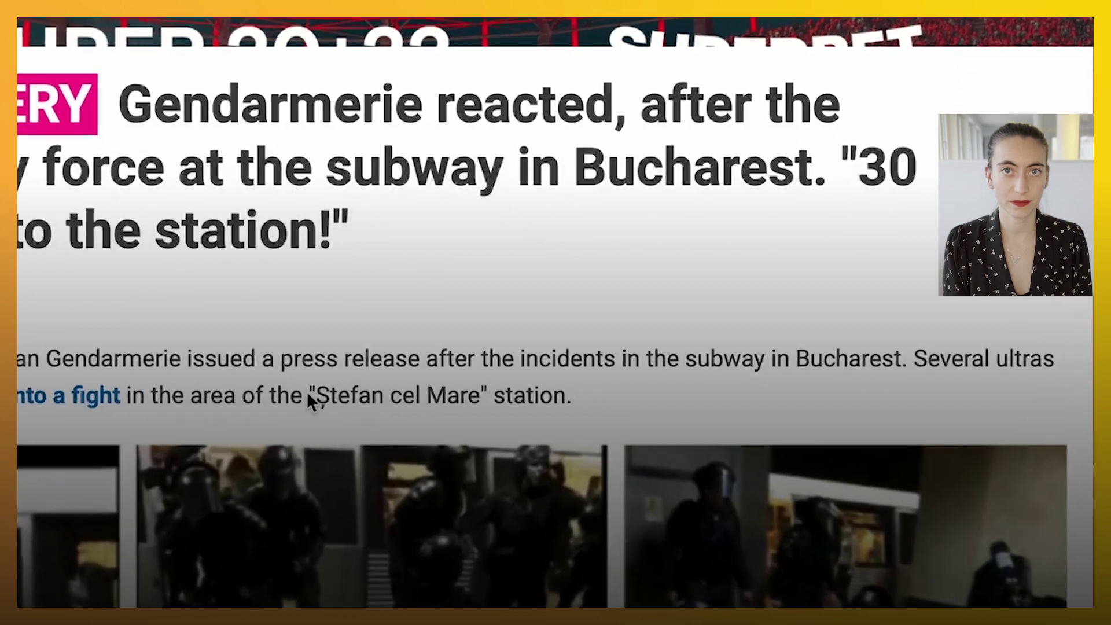
Highlight the 'Ștefan cel Mare' station name and 'Bucharest' in the article text
drag(496, 415, 658, 434)
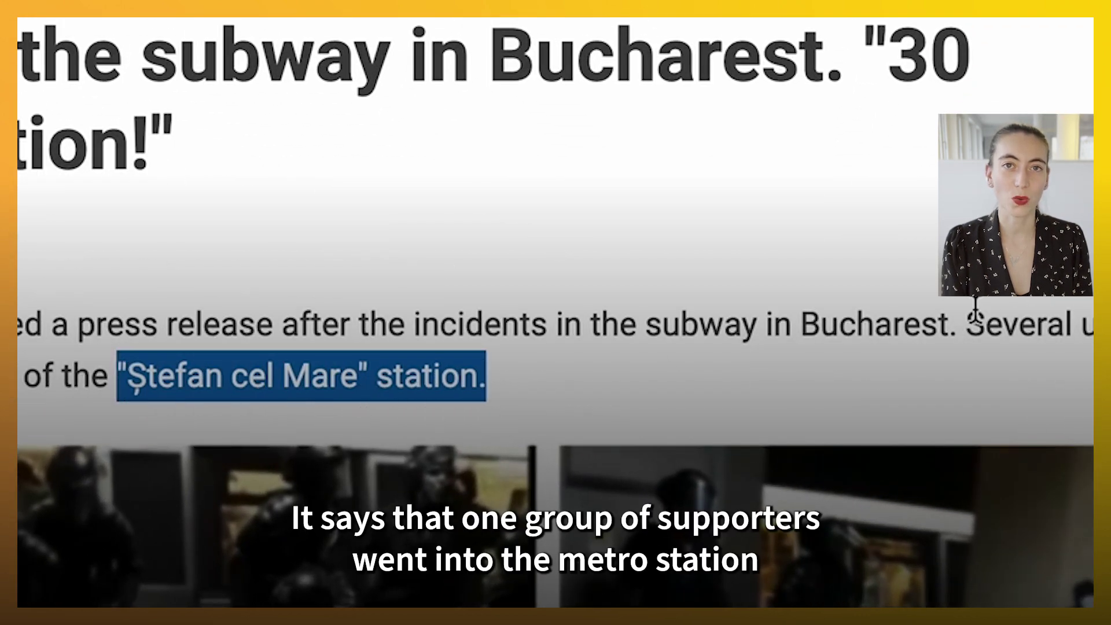
drag(773, 324, 942, 321)
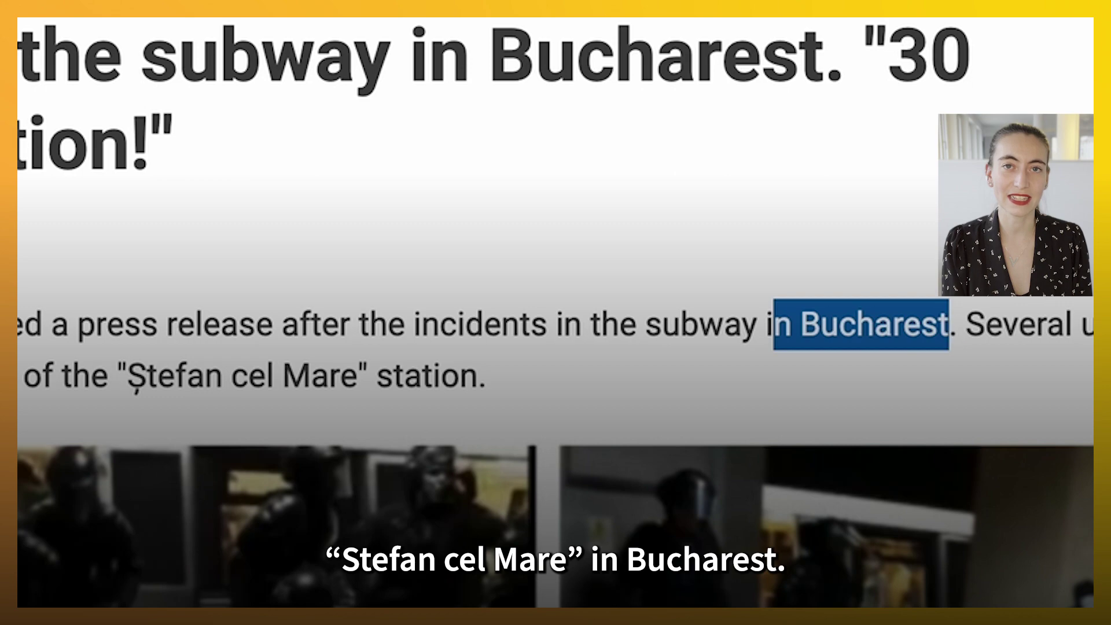
click(705, 395)
drag(116, 373, 440, 380)
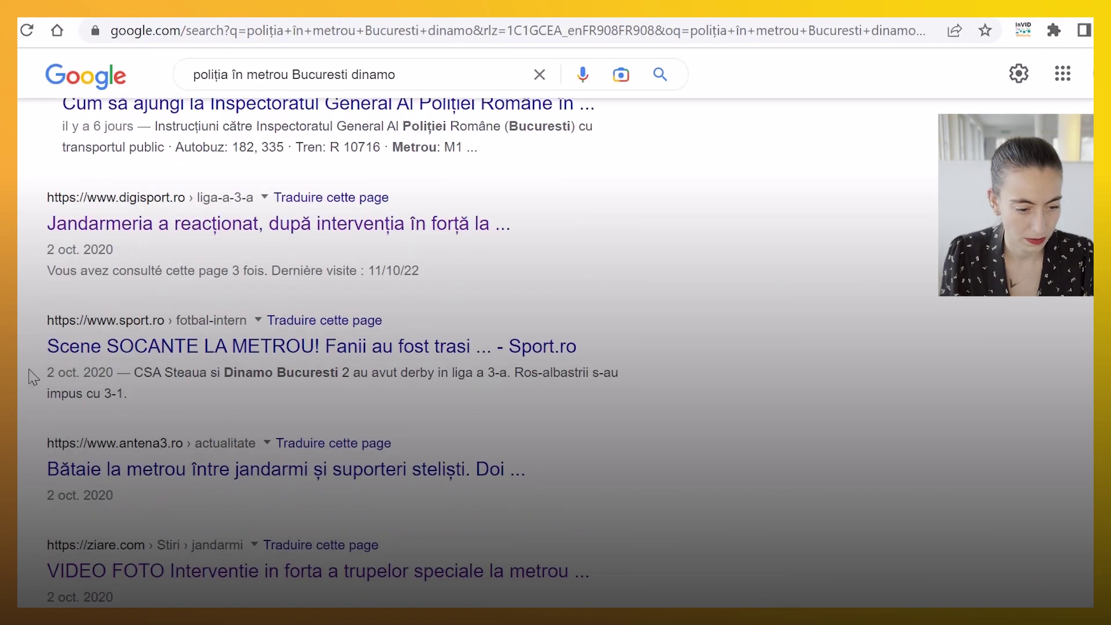
Open the Sport.ro subway-beating article and translate the page into English
click(277, 364)
click(924, 30)
click(846, 66)
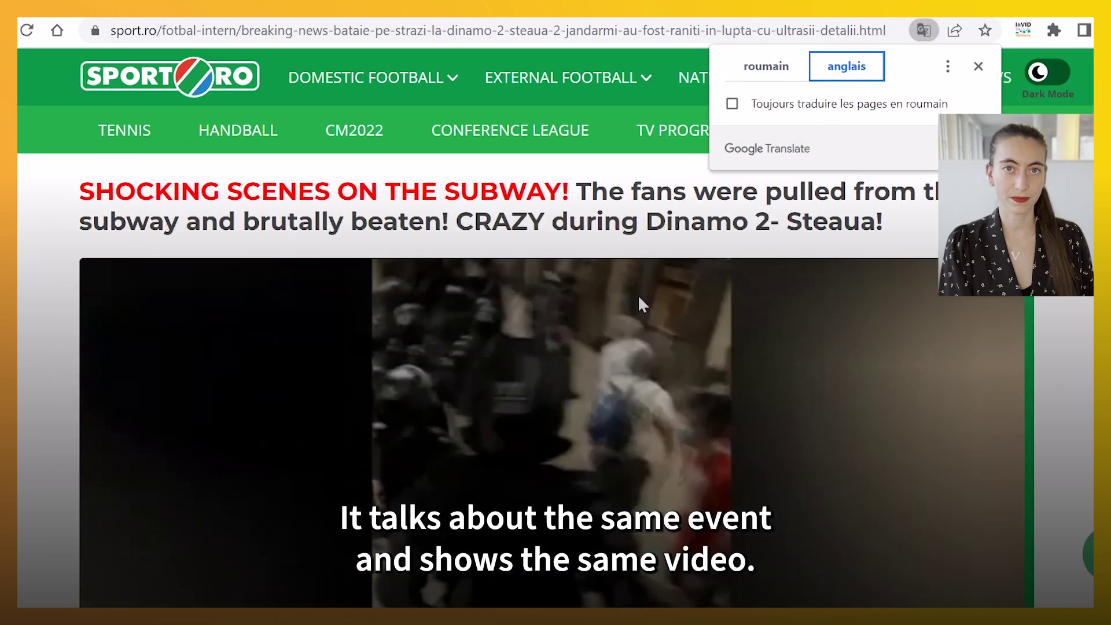
Dismiss the translation popup and play the article's Dinamo–Steaua metro video
scroll(638, 294, down, 1)
click(622, 184)
scroll(622, 184, down, 2)
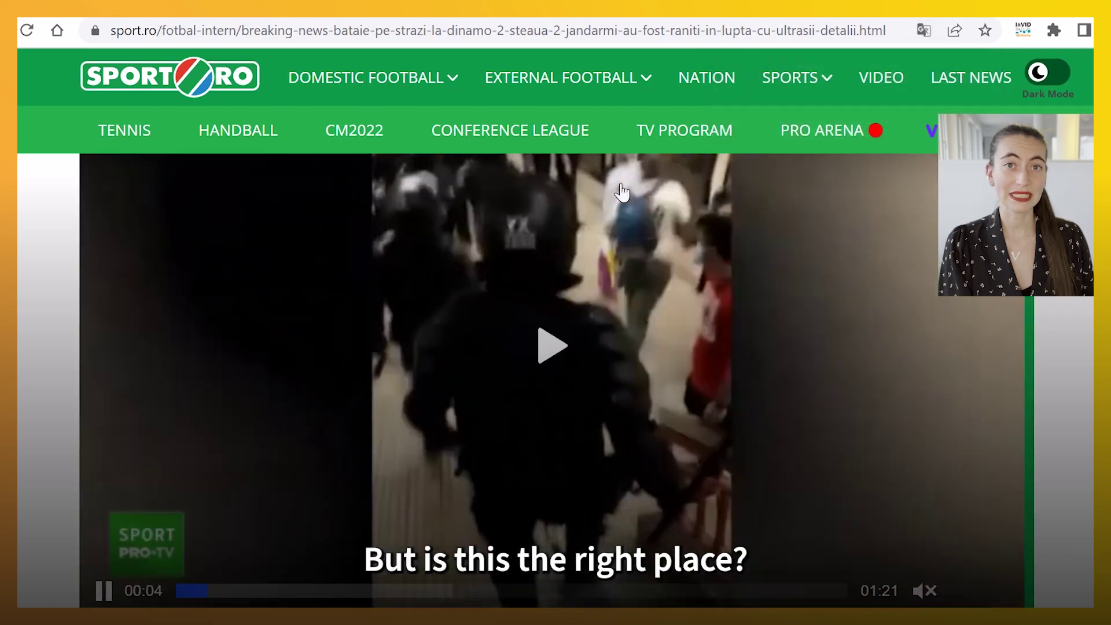
click(605, 245)
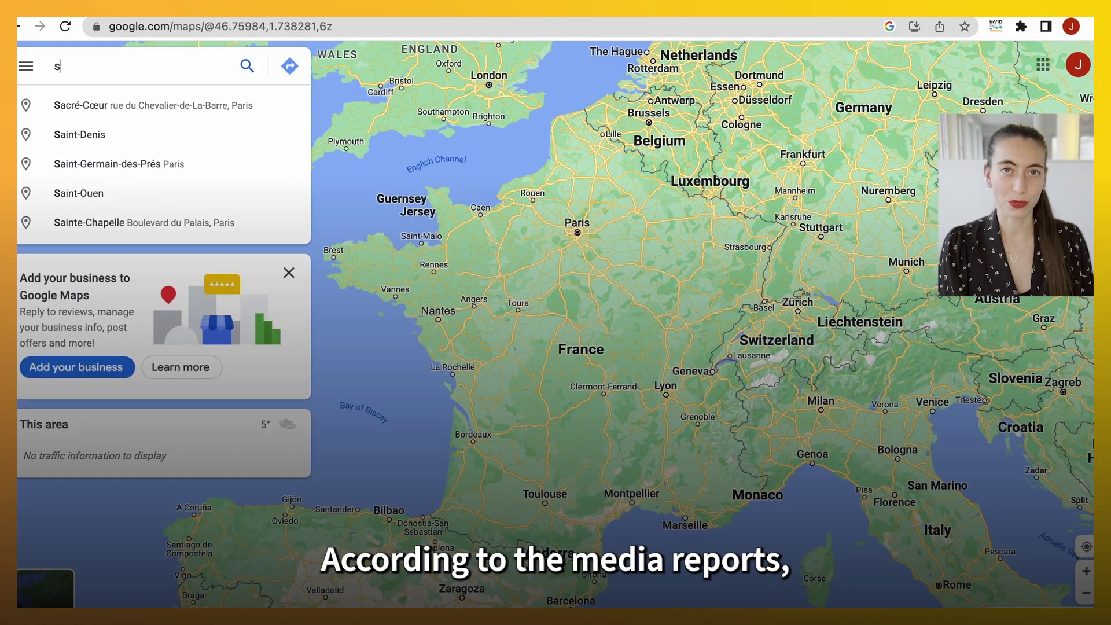
Find the Ştefan cel Mare subway station in Romania on Google Maps and view its photos
text(cel mare)
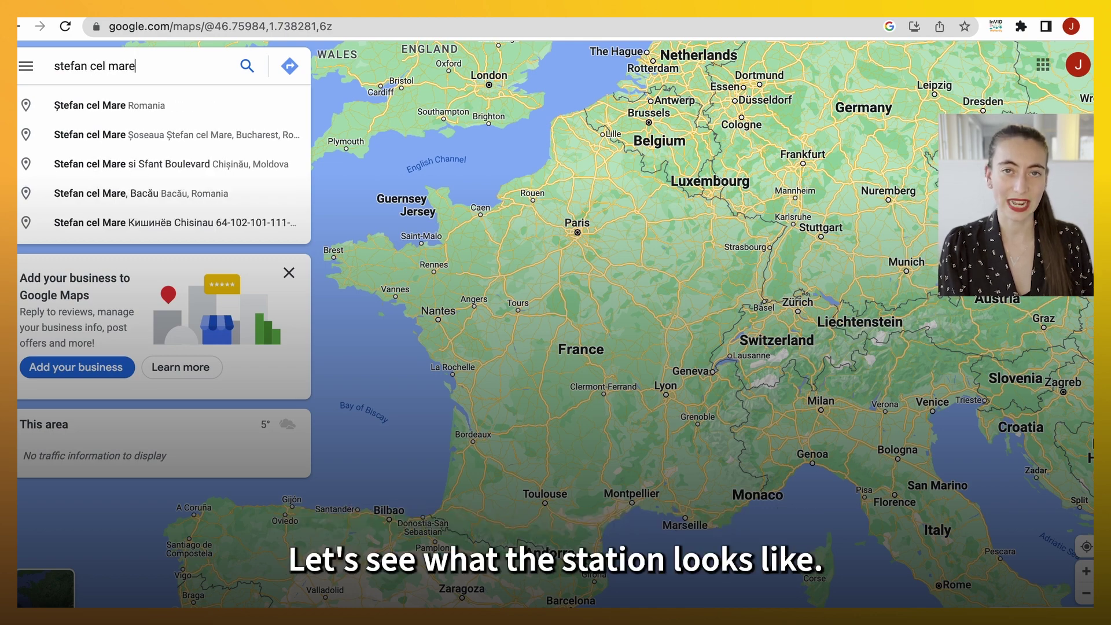
click(119, 109)
double_click(160, 68)
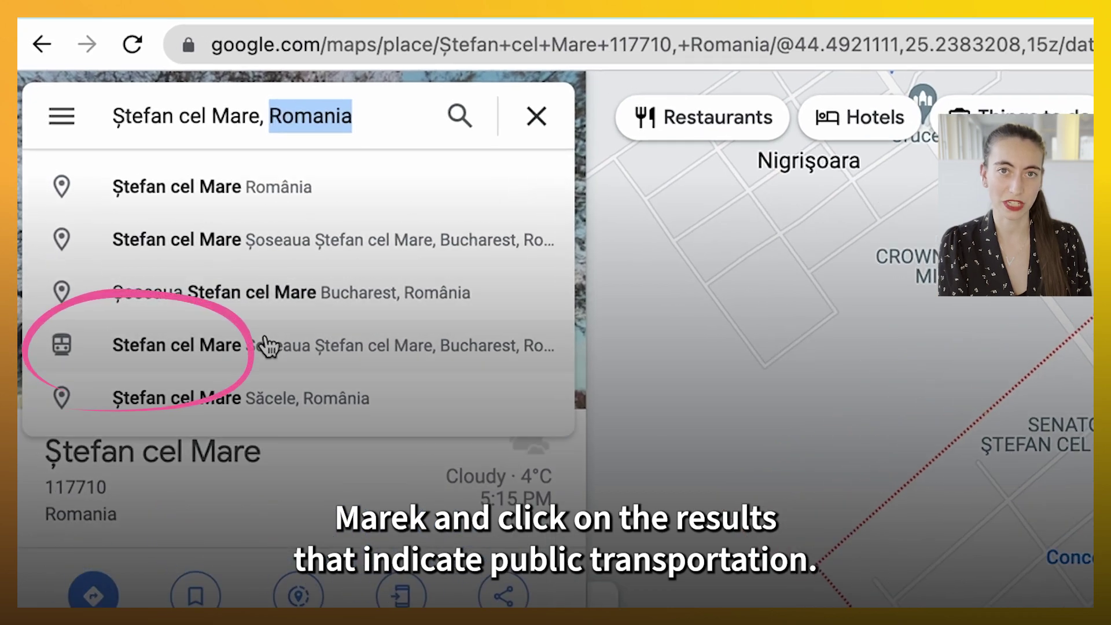
click(265, 346)
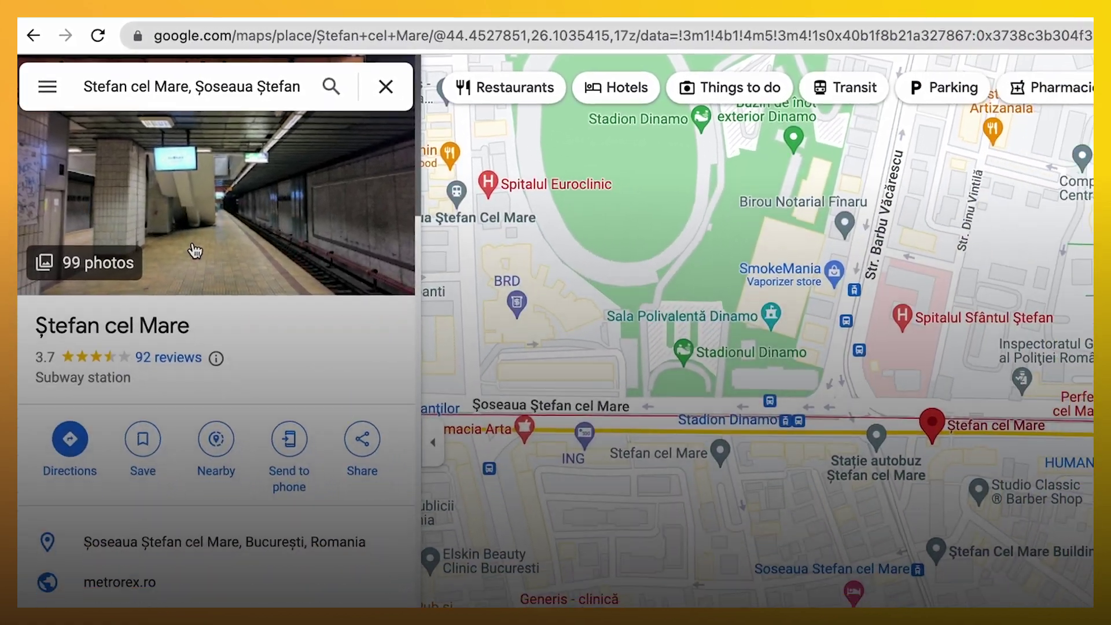
click(195, 250)
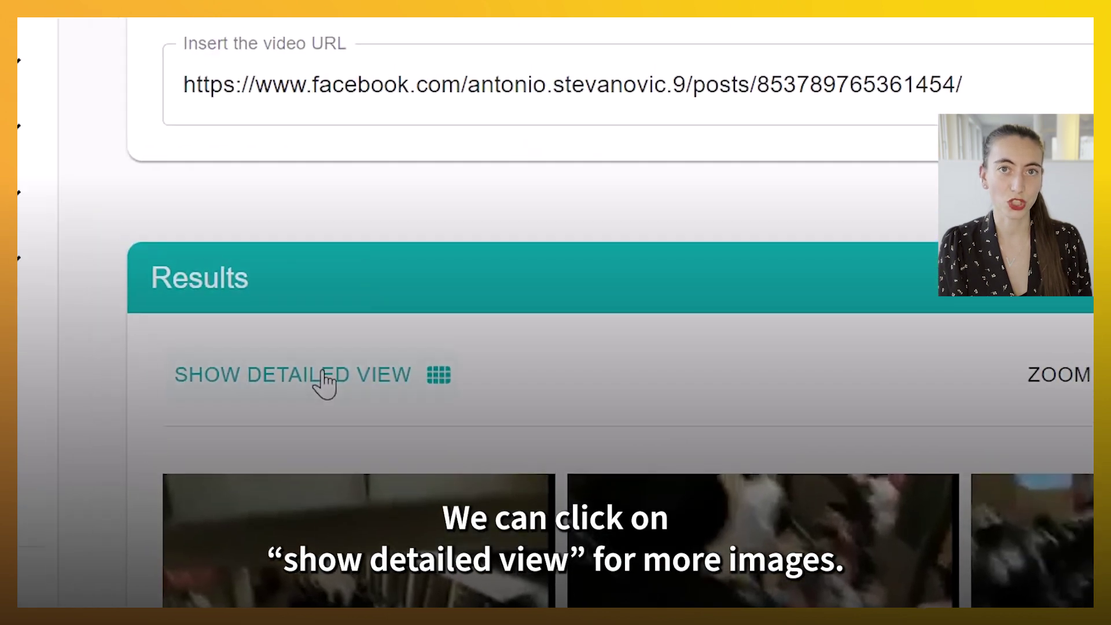
Switch the keyframe results to the detailed view and scroll through the frames
click(390, 448)
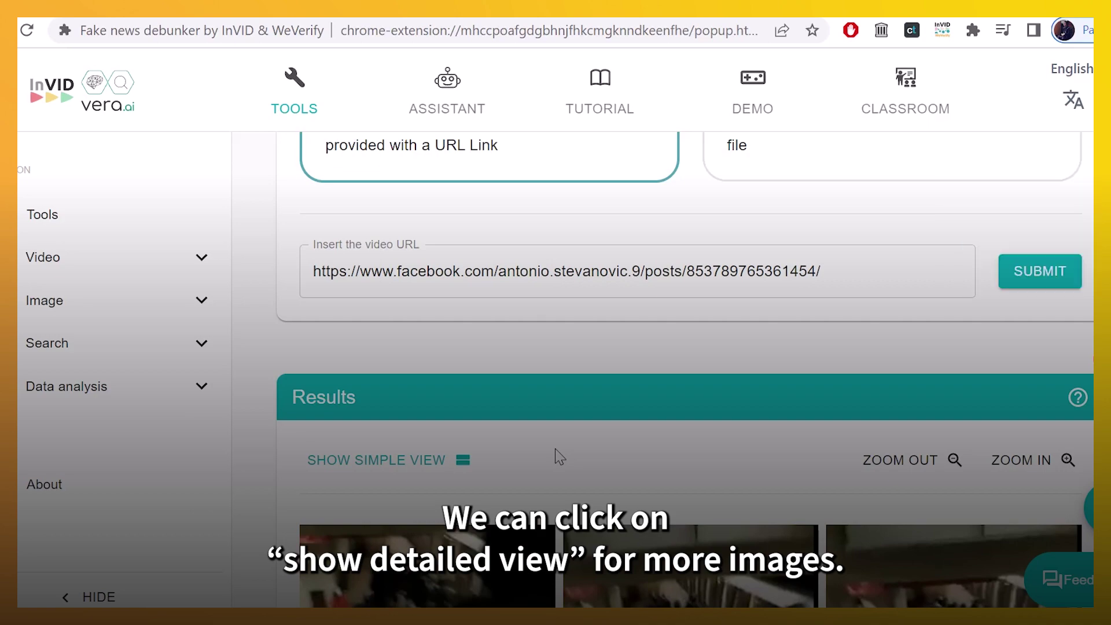
scroll(560, 457, down, 8)
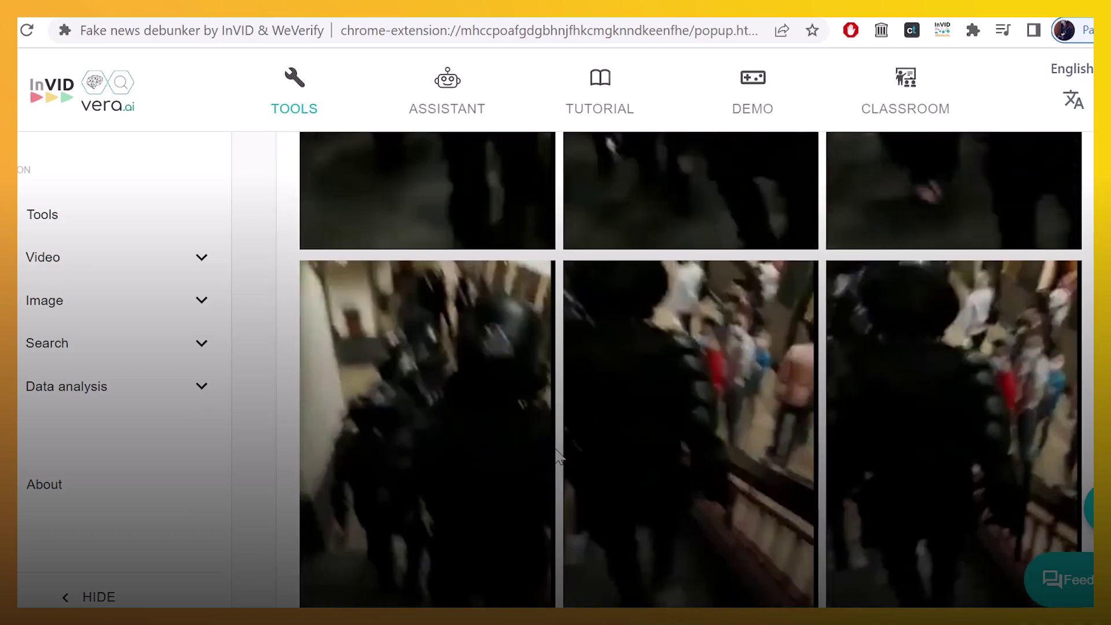
scroll(560, 457, down, 10)
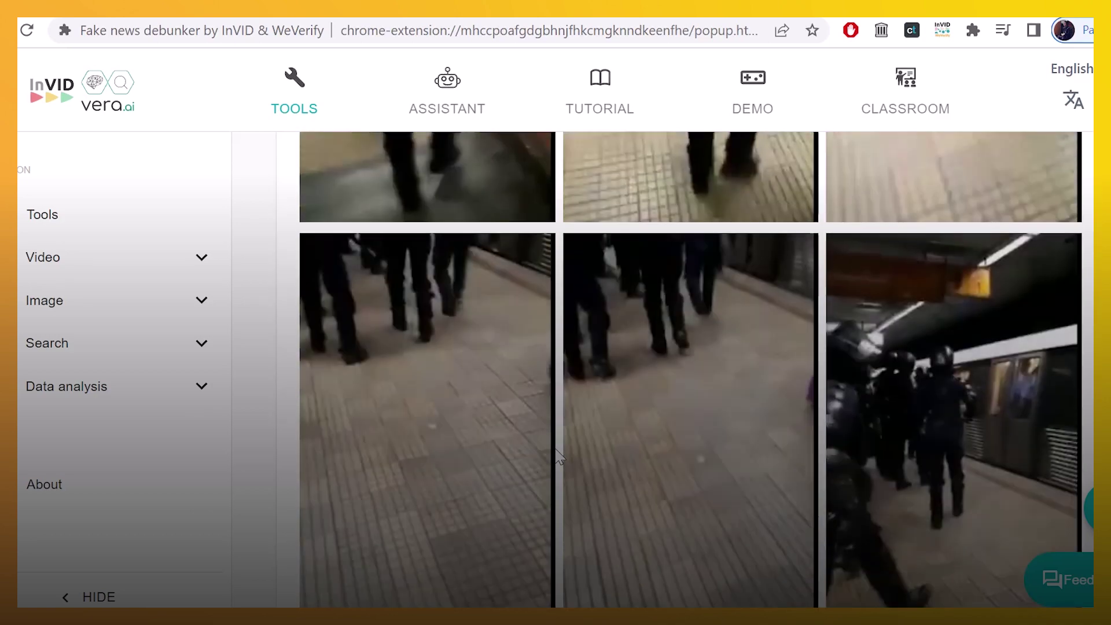
scroll(558, 456, down, 2)
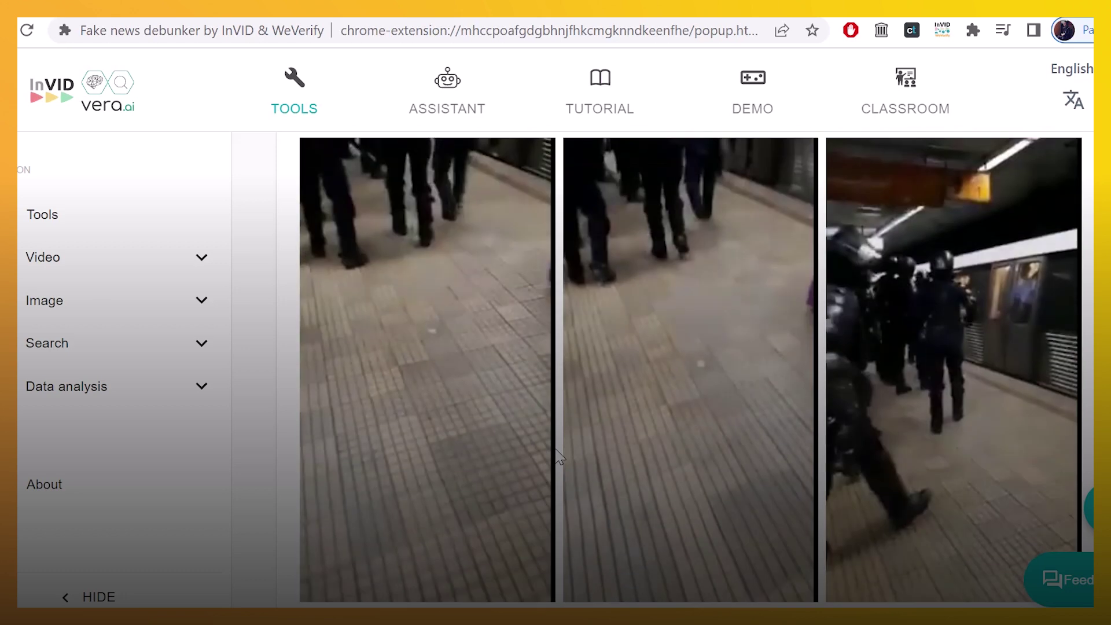
Open the keyframe of police beside the metro train in a new tab and switch to it
right_click(901, 250)
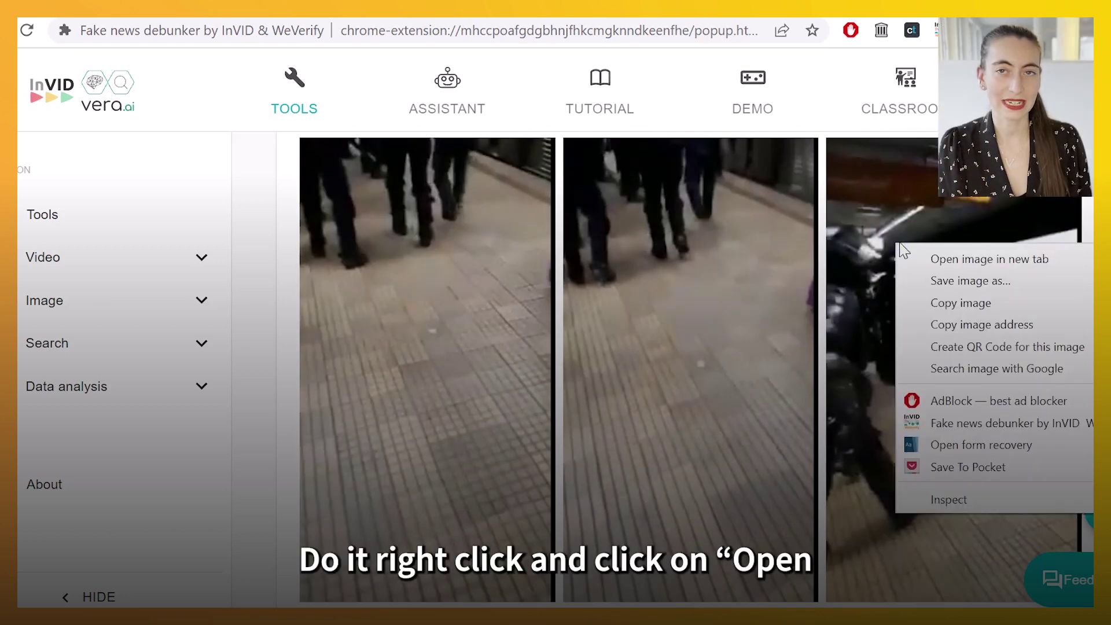
click(919, 261)
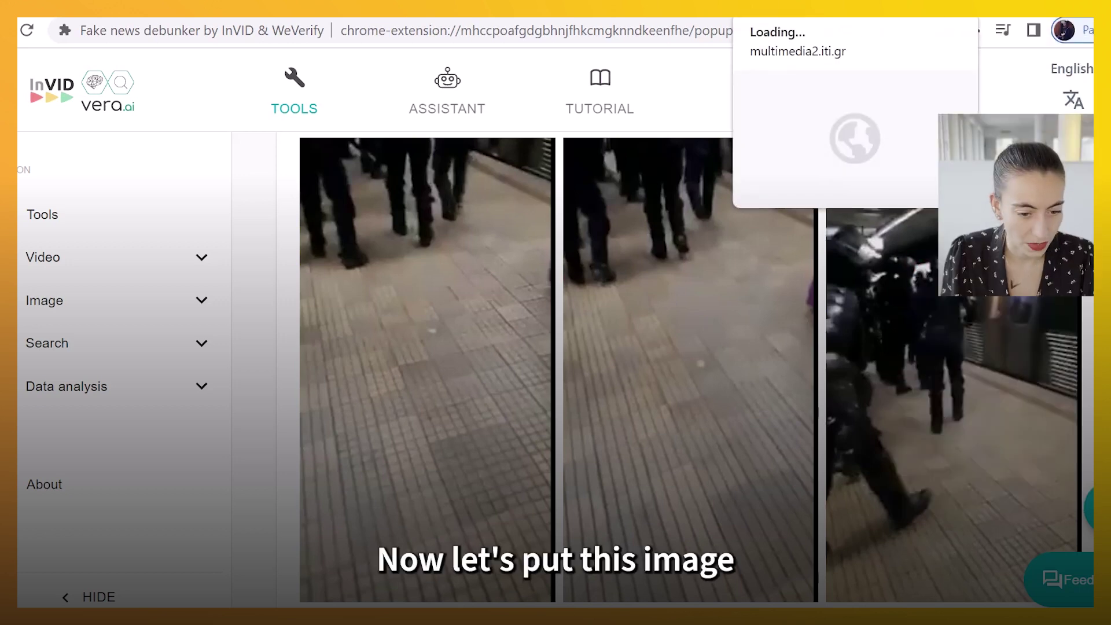
key(ctrl+Tab)
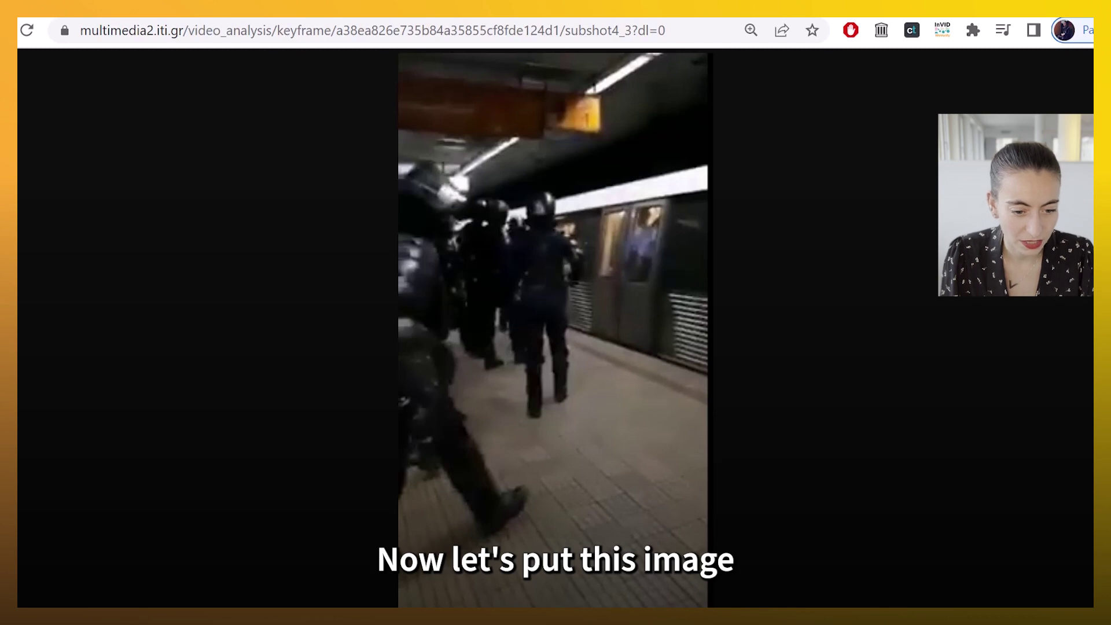